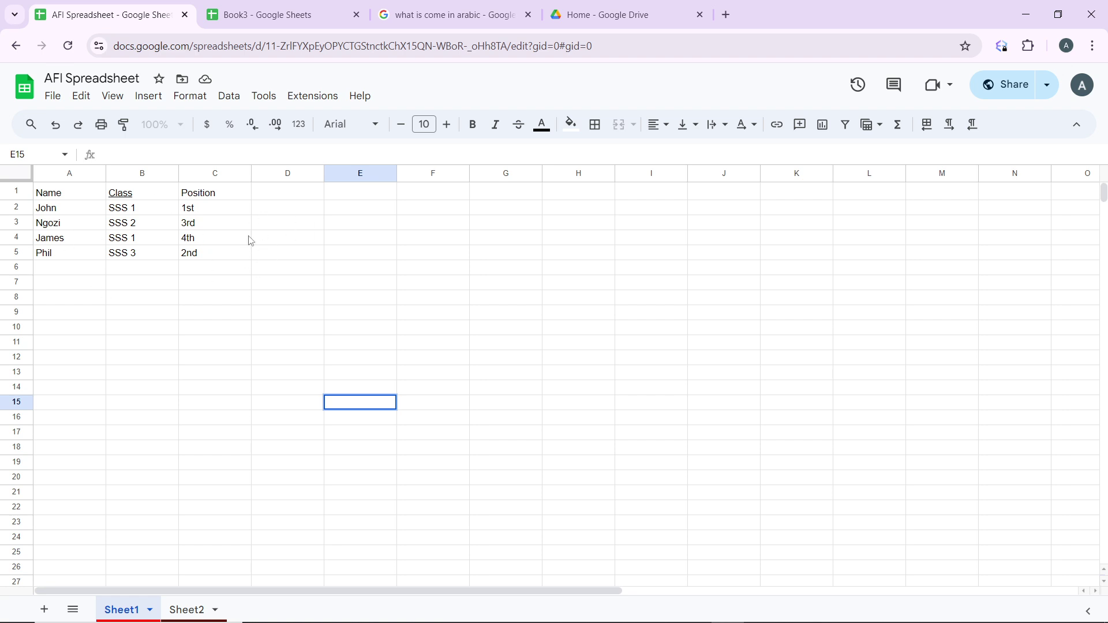
- Review the Name, Class and Position headers and the data rows beneath them
{"action": "left_click", "coordinate": [49, 197]}
{"action": "left_click", "coordinate": [154, 201]}
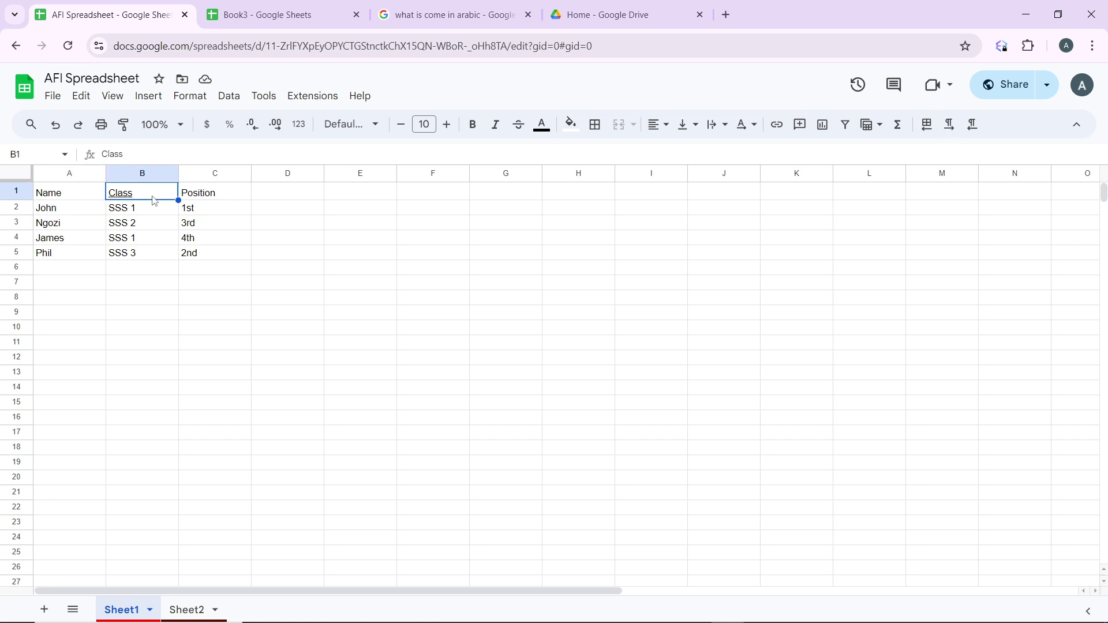
{"action": "left_click", "coordinate": [213, 199]}
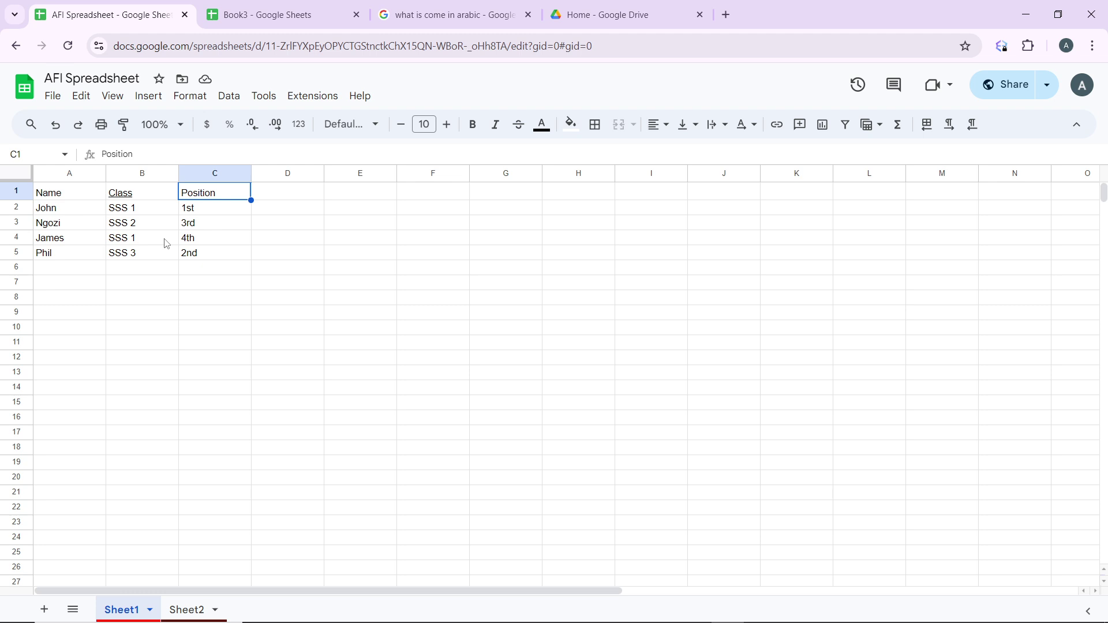
{"action": "left_click", "coordinate": [60, 212]}
{"action": "left_click_drag", "start_coordinate": [68, 232], "coordinate": [72, 260]}
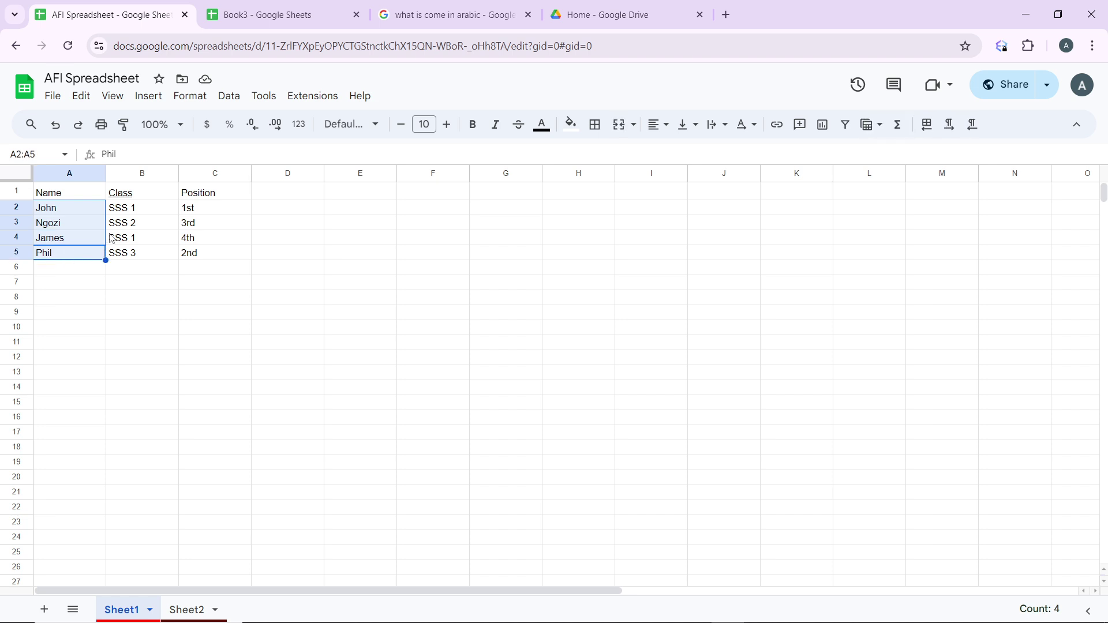
{"action": "left_click_drag", "start_coordinate": [129, 213], "coordinate": [133, 258]}
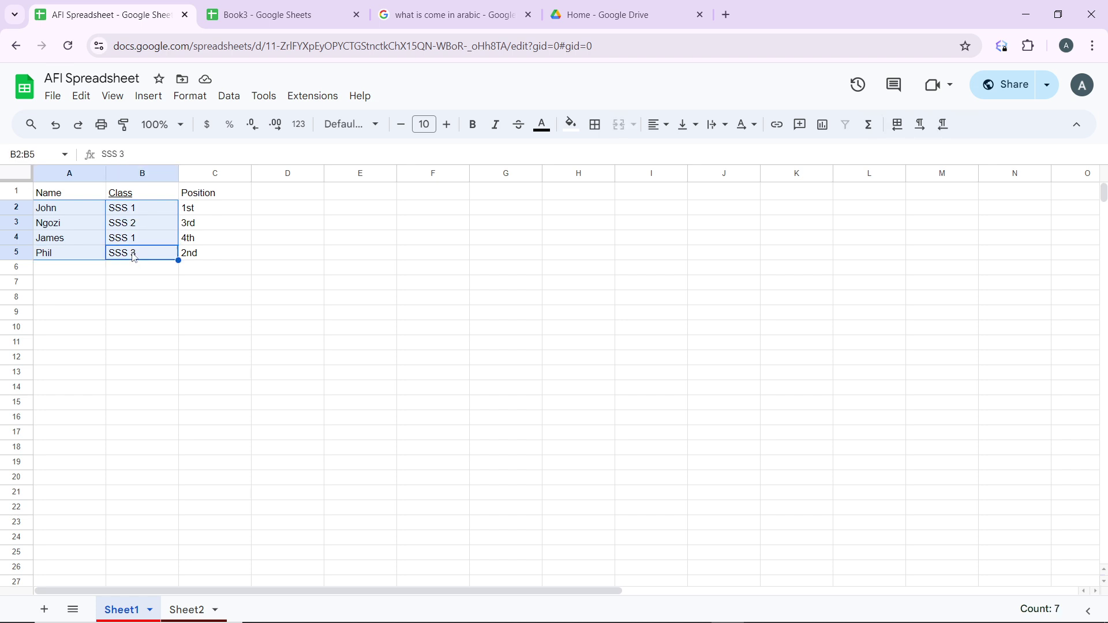
{"action": "left_click_drag", "start_coordinate": [189, 213], "coordinate": [186, 228]}
{"action": "left_click", "coordinate": [165, 284]}
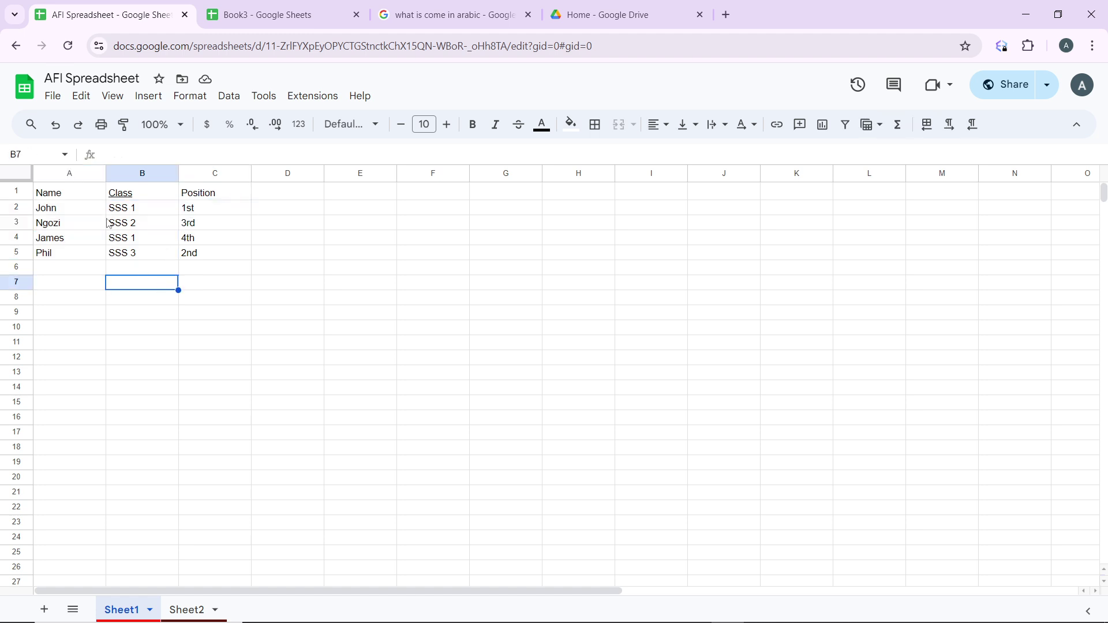
{"action": "left_click", "coordinate": [84, 191]}
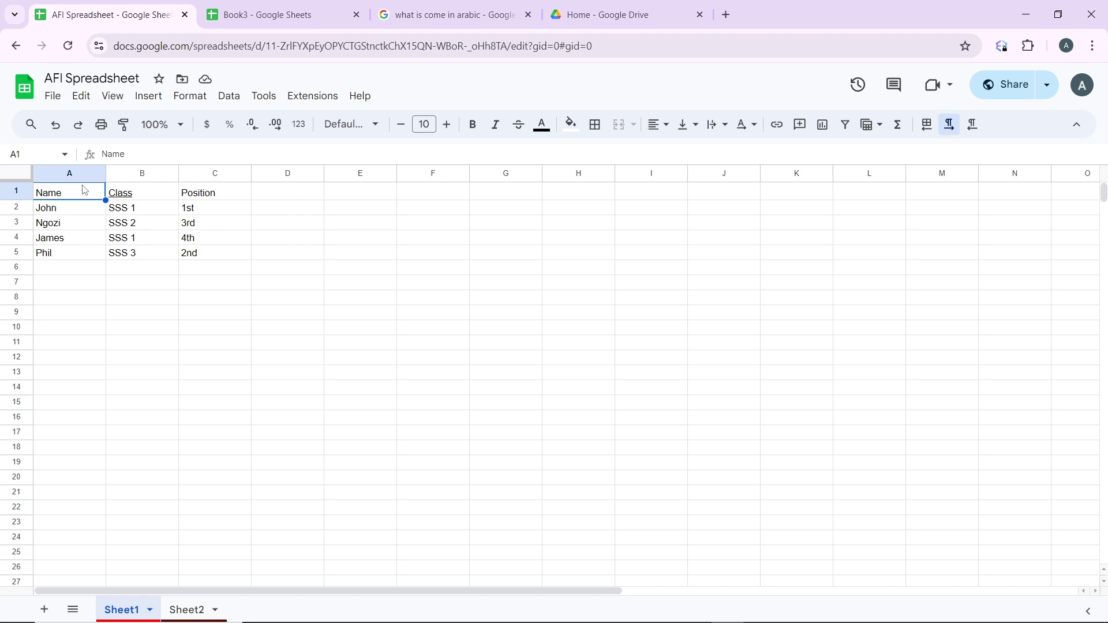
{"action": "left_click", "coordinate": [84, 210], "text": "shift"}
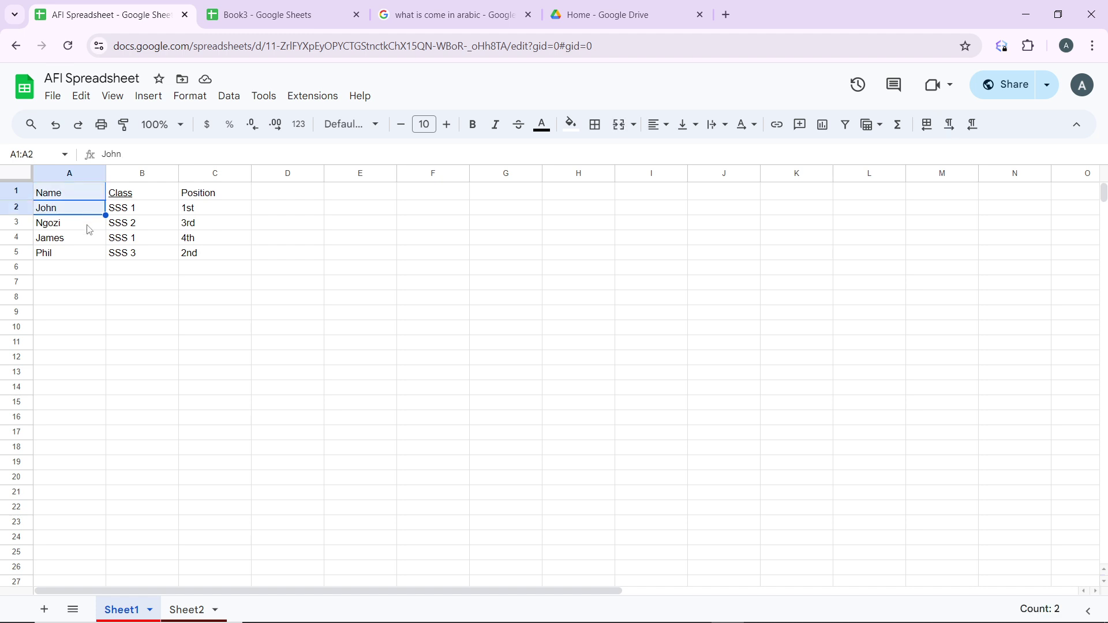
{"action": "left_click", "coordinate": [89, 227], "text": "shift"}
{"action": "left_click", "coordinate": [88, 243], "text": "shift"}
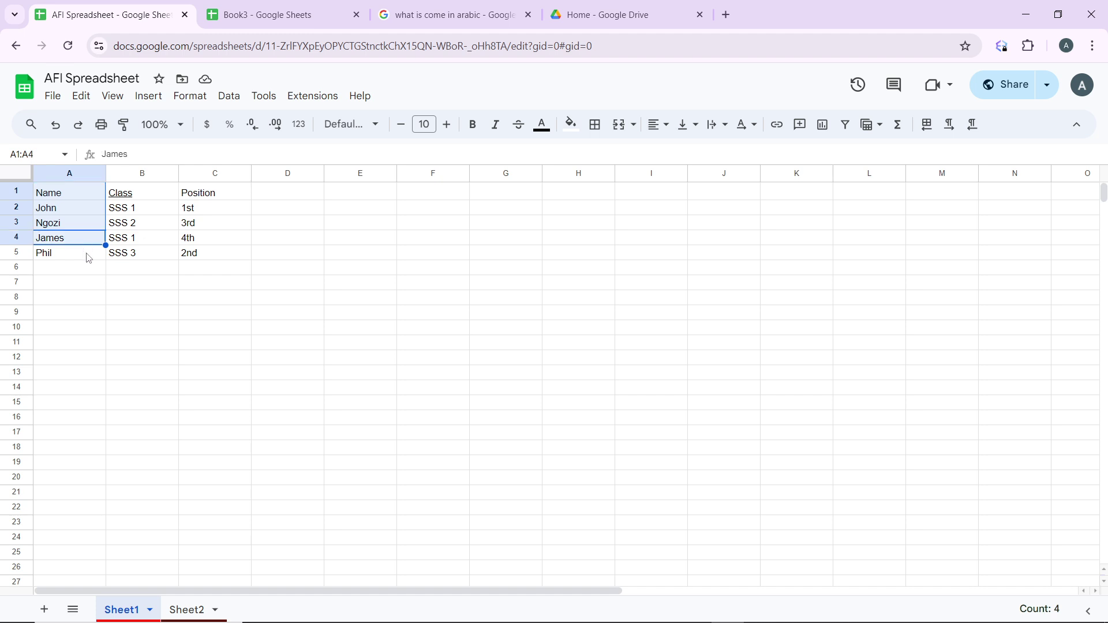
{"action": "left_click", "coordinate": [87, 255], "text": "shift"}
- Select the Class cells B1:B5 and add the Name cells A1:A5 to the selection
{"action": "left_click", "coordinate": [141, 196], "text": "ctrl"}
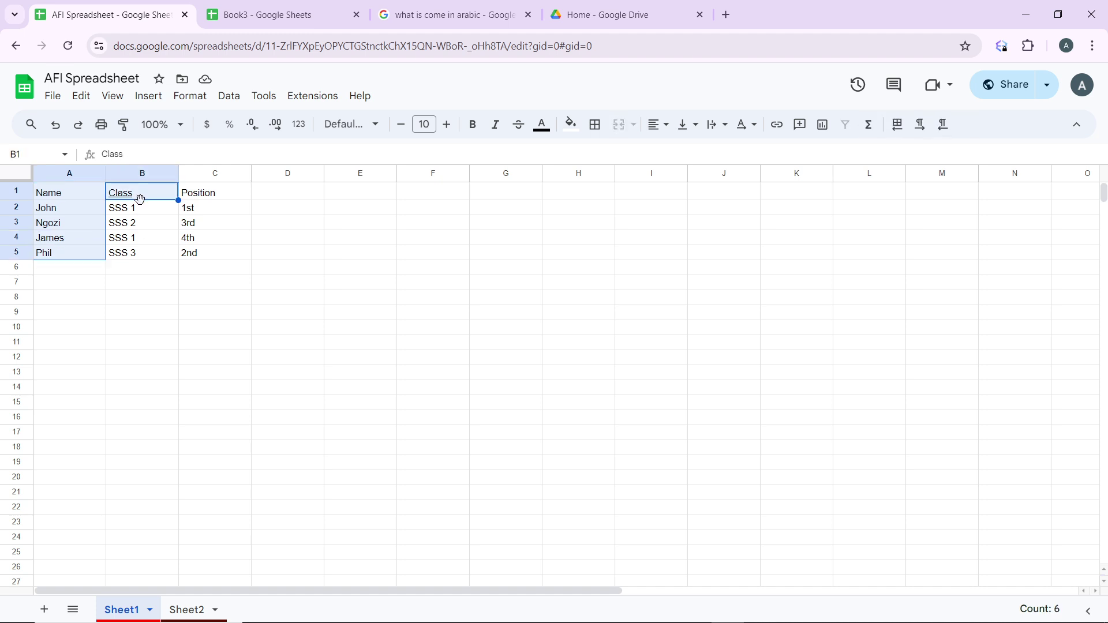
{"action": "left_click", "coordinate": [141, 213], "text": "shift"}
{"action": "left_click", "coordinate": [142, 225], "text": "shift"}
{"action": "left_click", "coordinate": [143, 238], "text": "shift"}
{"action": "left_click", "coordinate": [143, 257], "text": "shift"}
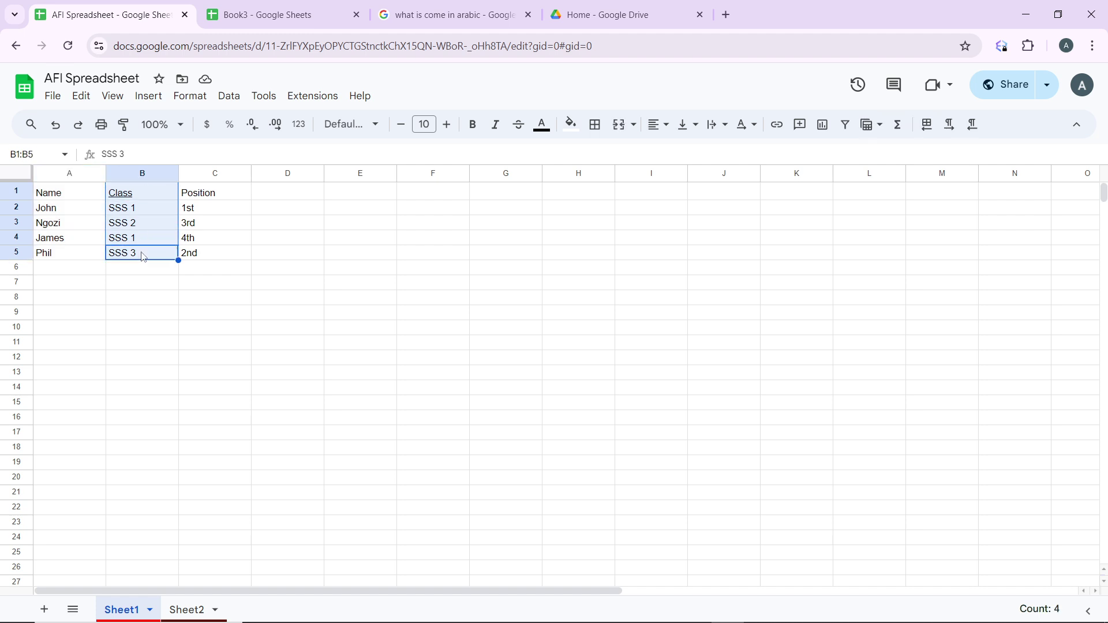
{"action": "left_click", "coordinate": [87, 198], "text": "ctrl"}
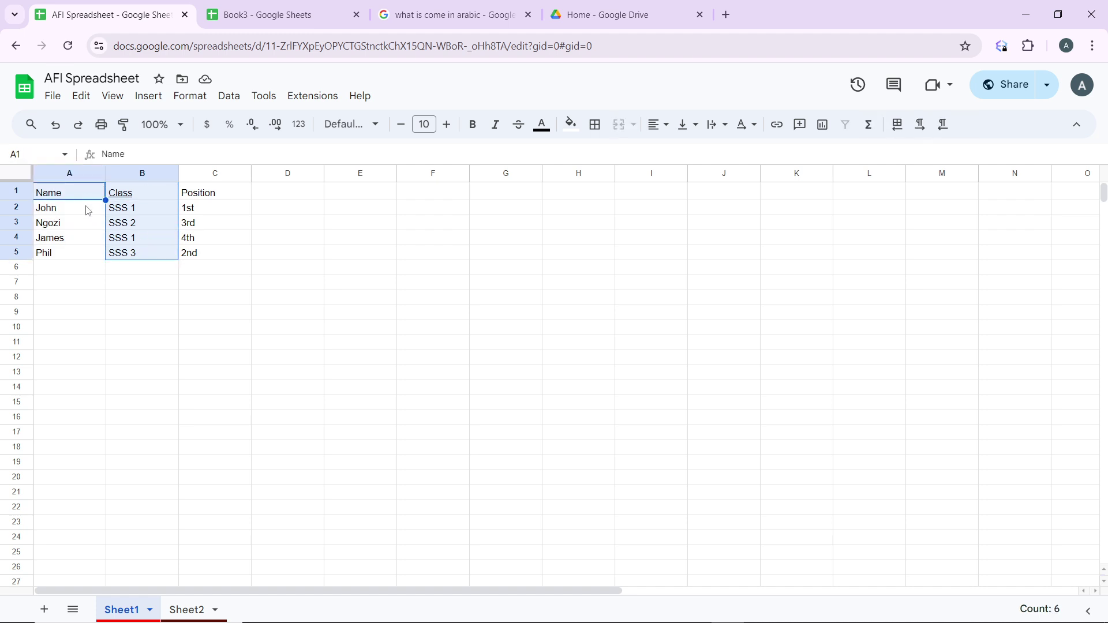
{"action": "left_click", "coordinate": [87, 210], "text": "shift"}
{"action": "left_click", "coordinate": [83, 225], "text": "shift"}
{"action": "left_click", "coordinate": [83, 240], "text": "shift"}
{"action": "left_click", "coordinate": [81, 253], "text": "shift"}
- Add the Position cells C1:C5 to the selection and insert a chart from the selected ranges
{"action": "left_click", "coordinate": [195, 191], "text": "ctrl"}
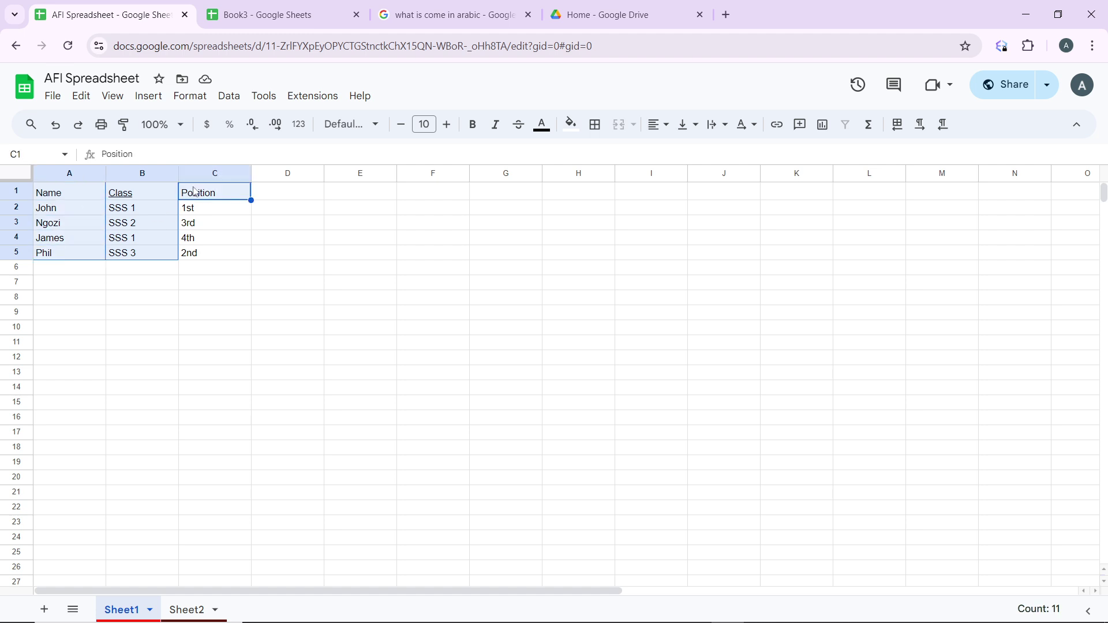
{"action": "left_click", "coordinate": [195, 214], "text": "shift"}
{"action": "left_click", "coordinate": [195, 226], "text": "shift"}
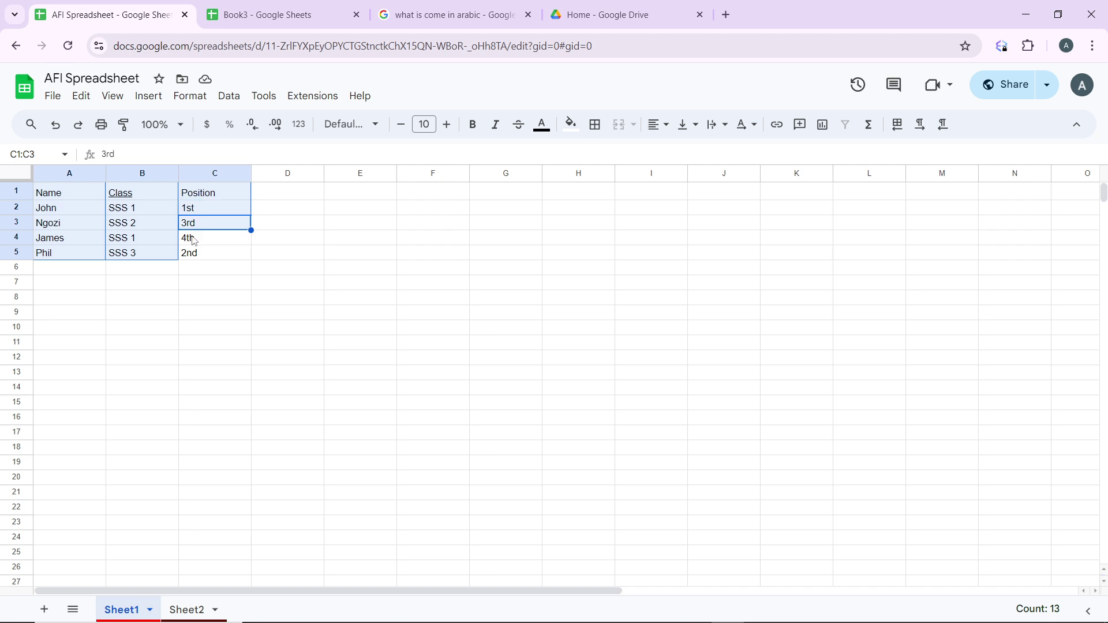
{"action": "left_click", "coordinate": [194, 240], "text": "shift"}
{"action": "left_click", "coordinate": [194, 256], "text": "shift"}
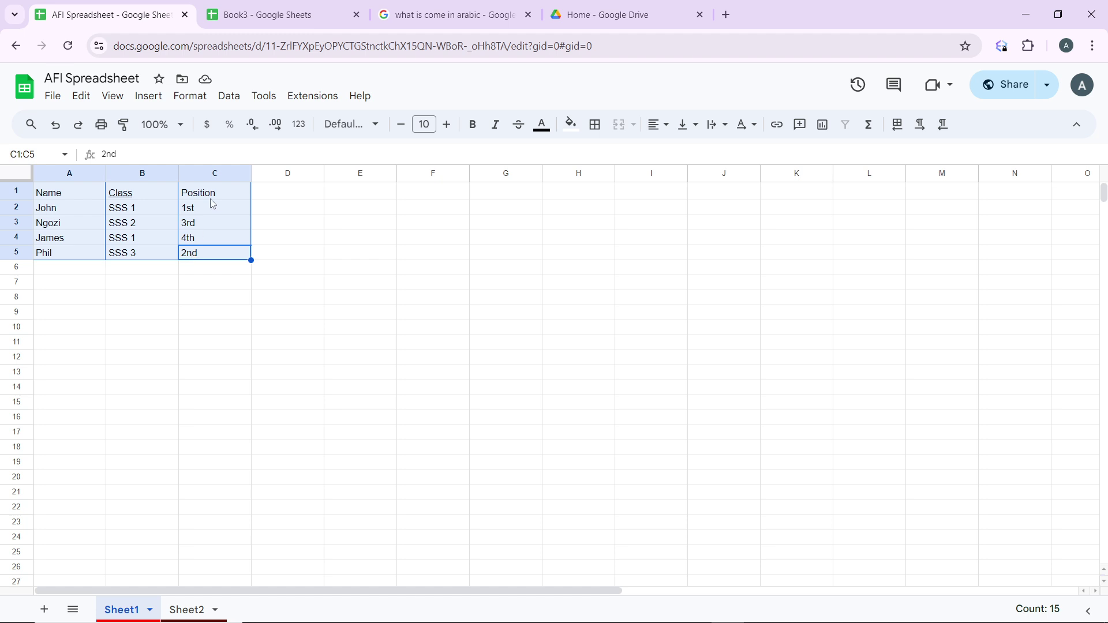
{"action": "left_click", "coordinate": [151, 102]}
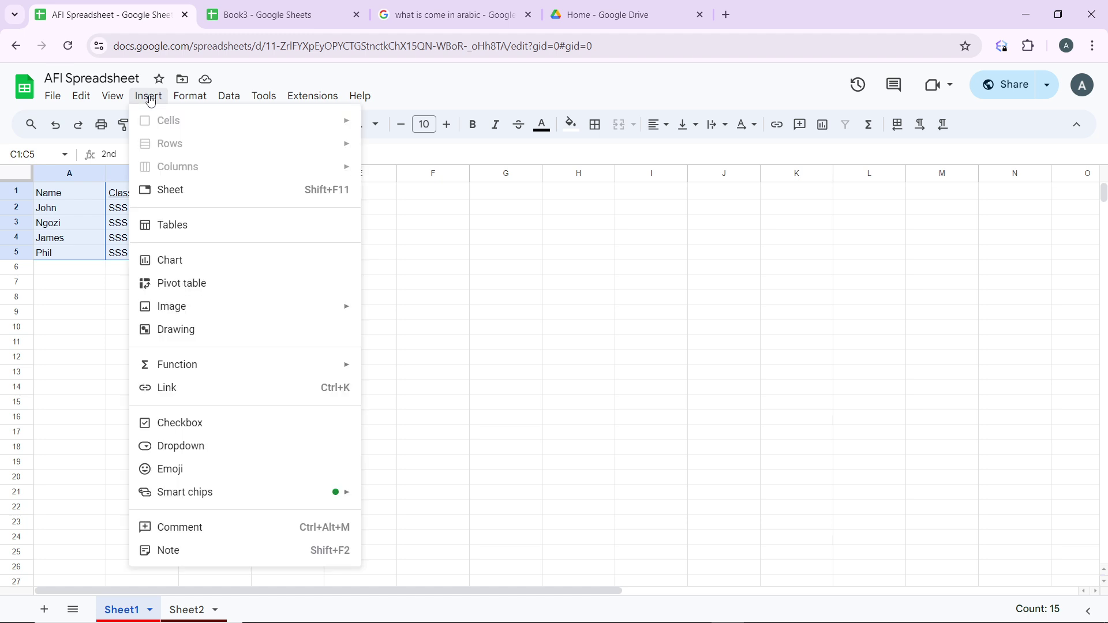
{"action": "left_click", "coordinate": [209, 260]}
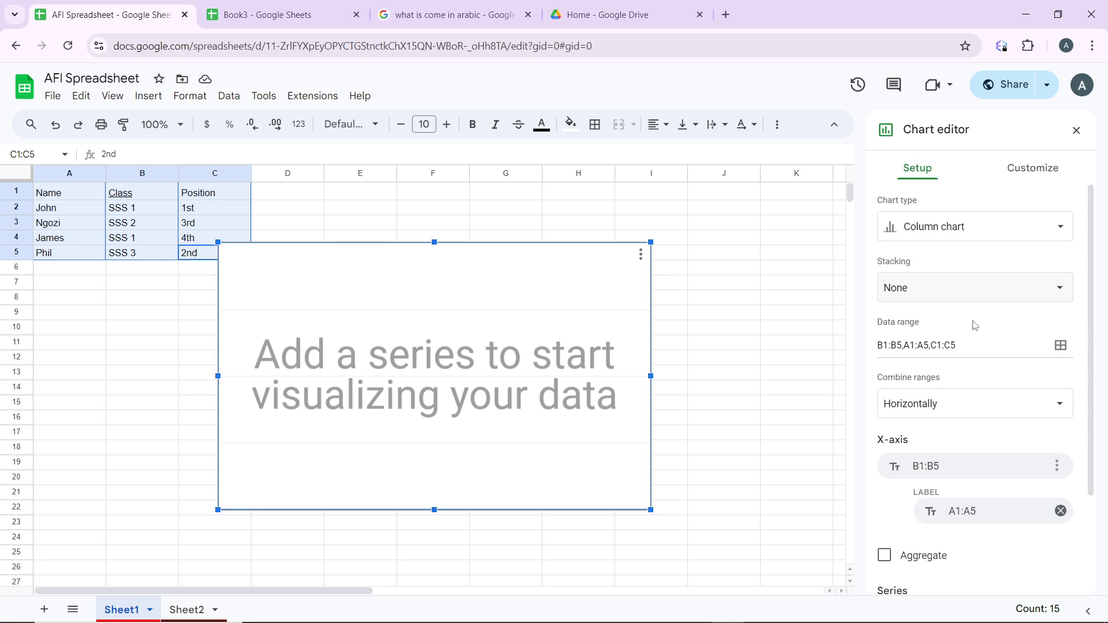
- Change the chart type to Line chart and keep its ranges combined horizontally
{"action": "scroll", "coordinate": [981, 386], "scroll_direction": "down", "scroll_amount": 2}
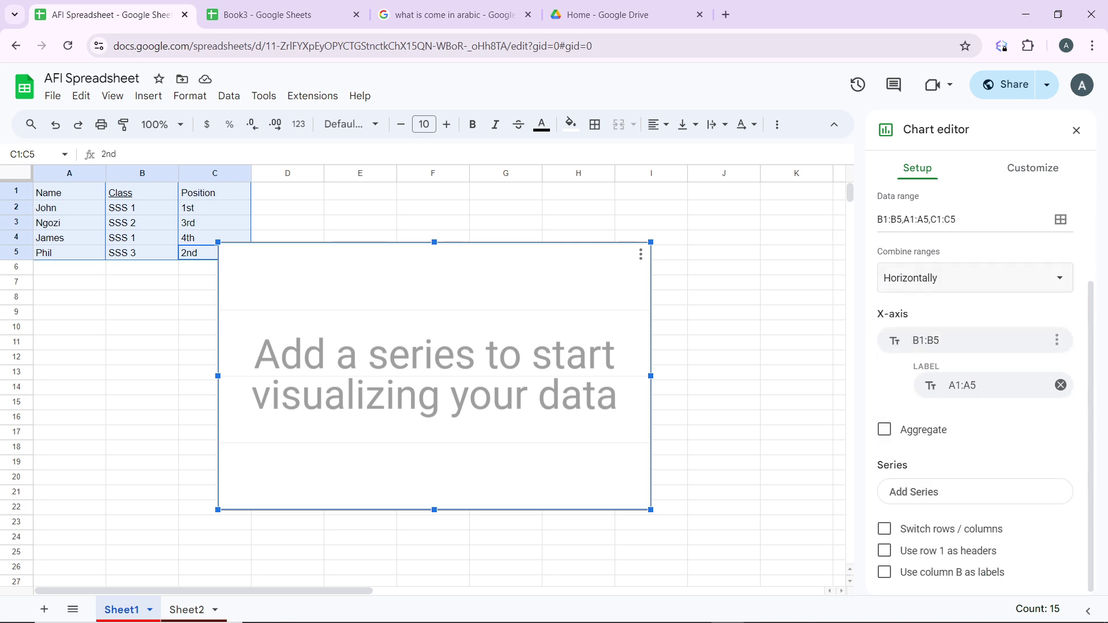
{"action": "scroll", "coordinate": [981, 387], "scroll_direction": "up", "scroll_amount": 2}
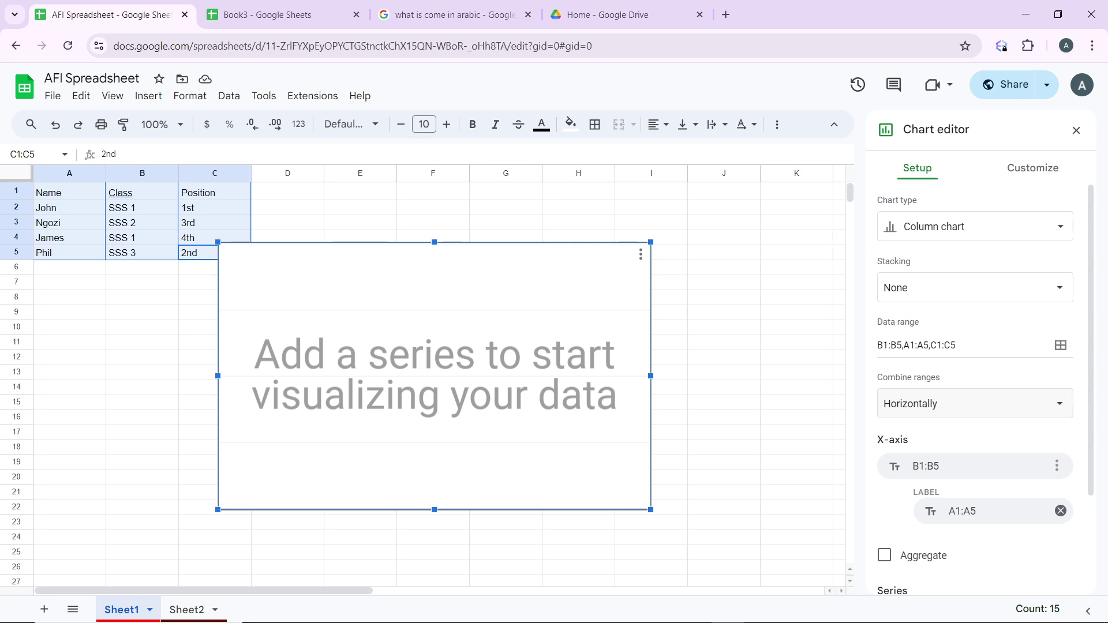
{"action": "left_click", "coordinate": [972, 231]}
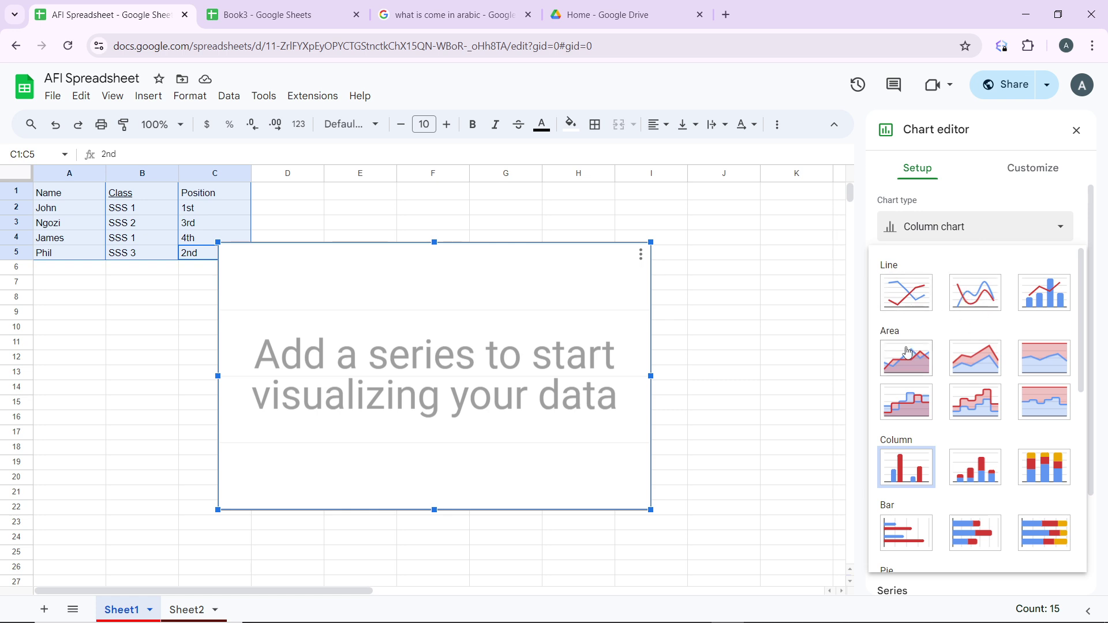
{"action": "left_click", "coordinate": [908, 293]}
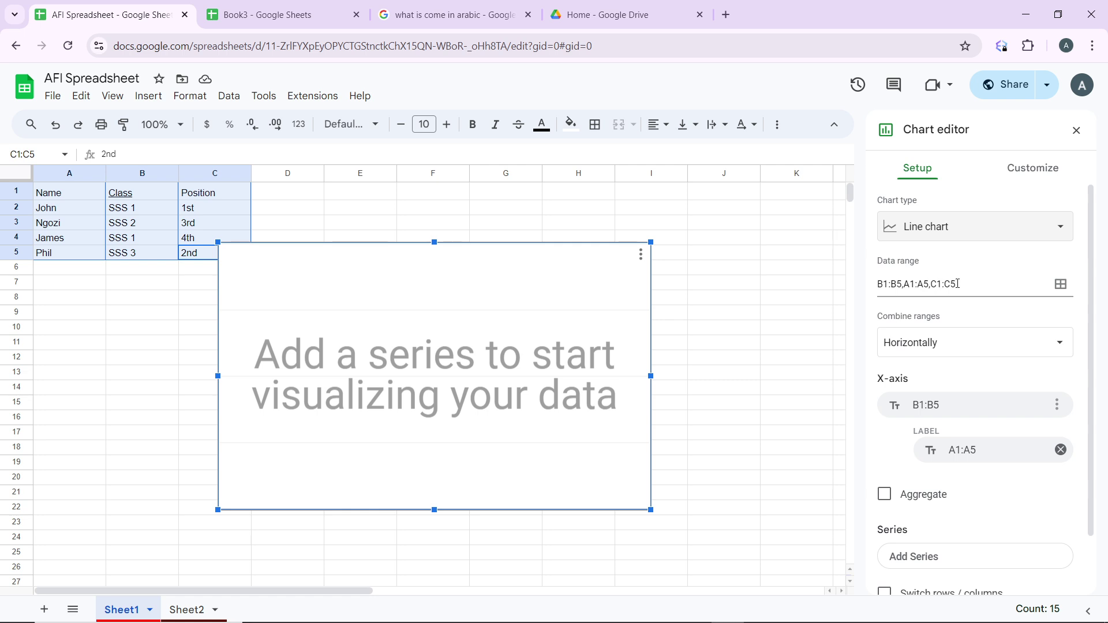
{"action": "left_click", "coordinate": [956, 342]}
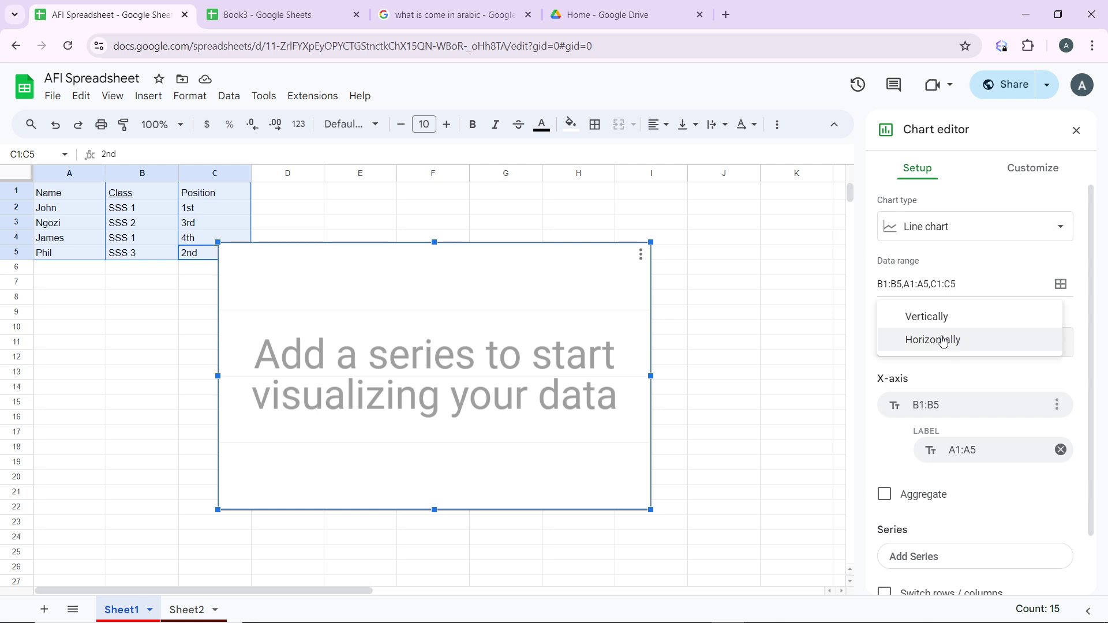
{"action": "left_click", "coordinate": [943, 342]}
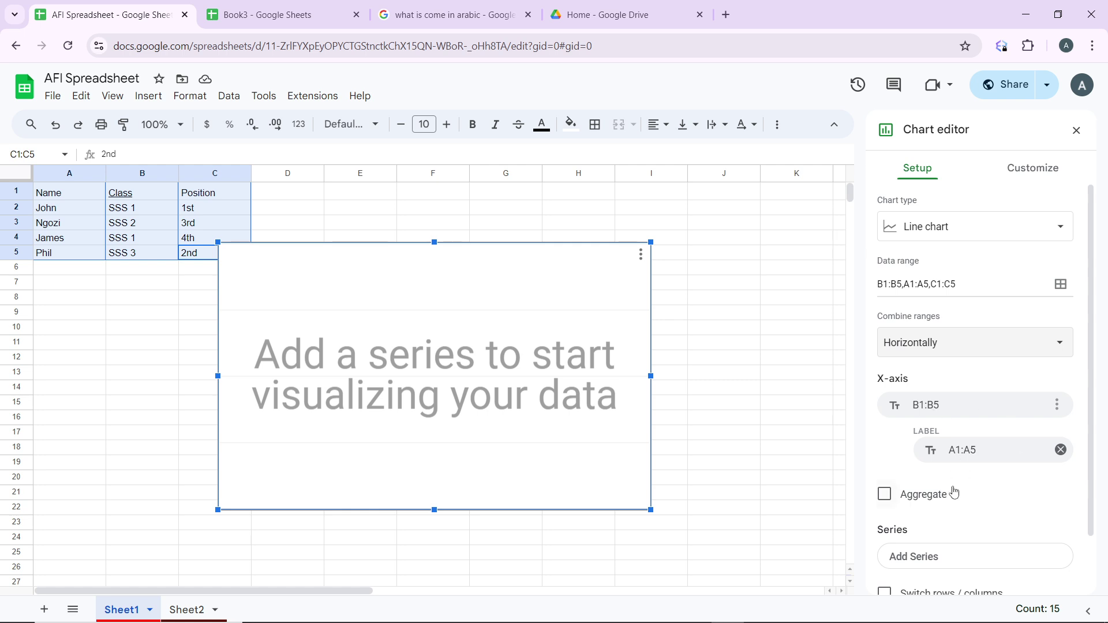
- Try switching the chart's rows and columns and aggregating row 1, and turn the aggregation off again
{"action": "scroll", "coordinate": [954, 492], "scroll_direction": "down", "scroll_amount": 1}
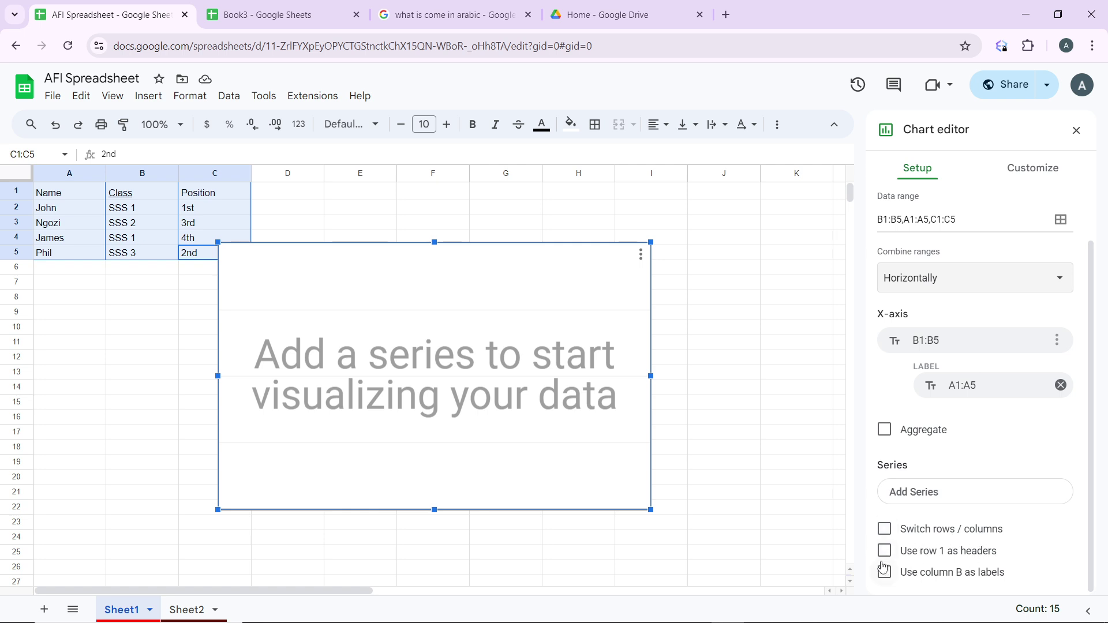
{"action": "left_click", "coordinate": [884, 529]}
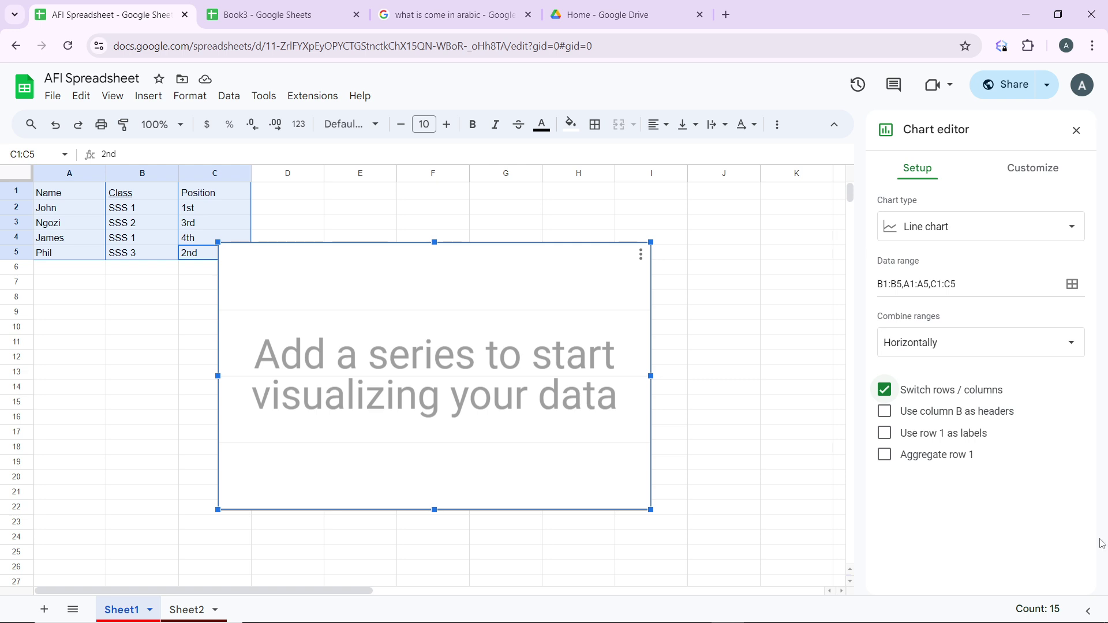
{"action": "left_click", "coordinate": [884, 454]}
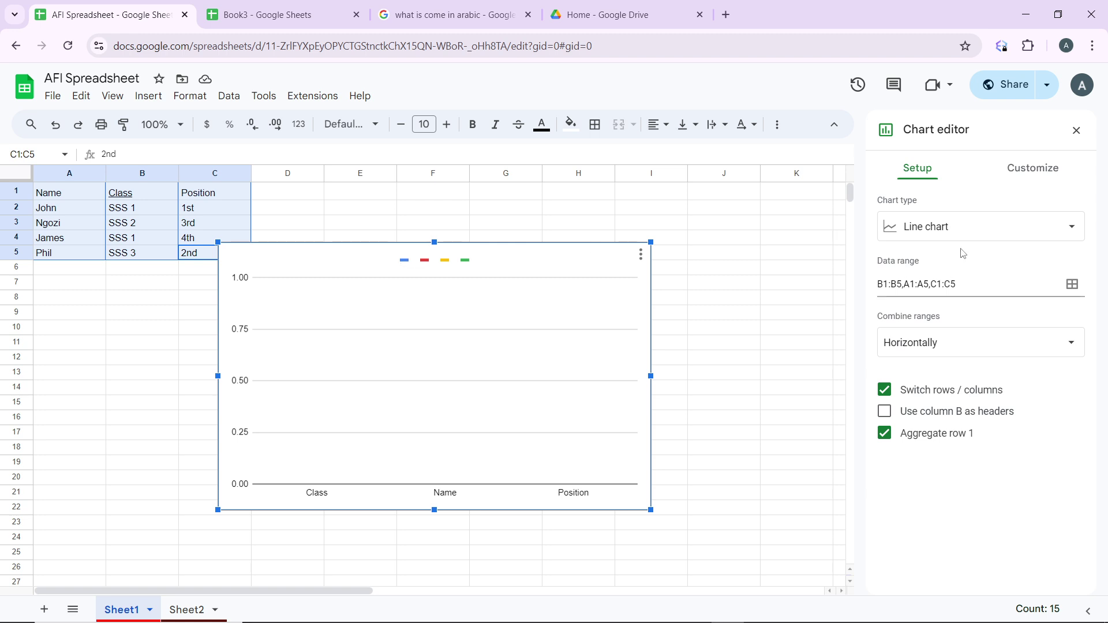
{"action": "left_click", "coordinate": [883, 433]}
- Turn on the chart's header option, turn off Switch rows / columns and close the chart editor
{"action": "left_click", "coordinate": [882, 417]}
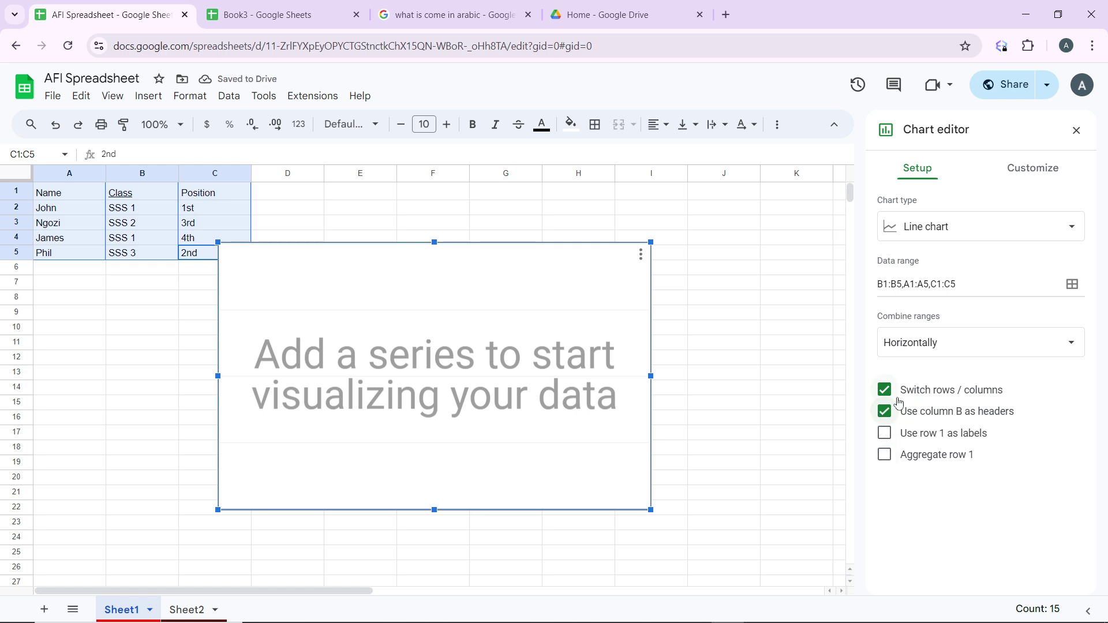
{"action": "left_click", "coordinate": [885, 391]}
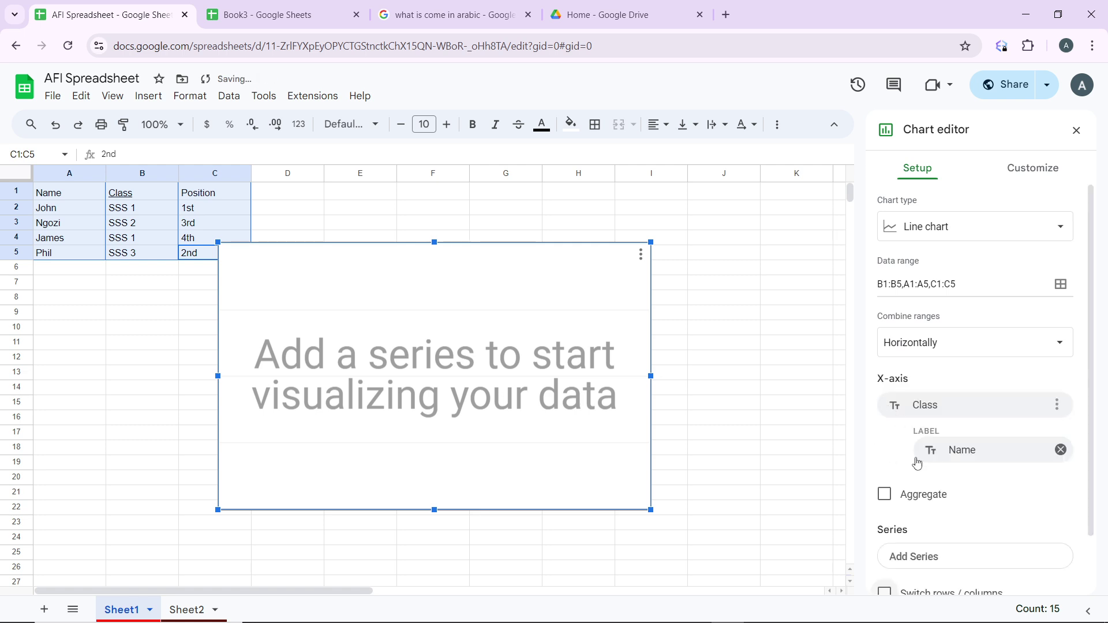
{"action": "scroll", "coordinate": [917, 463], "scroll_direction": "down", "scroll_amount": 1}
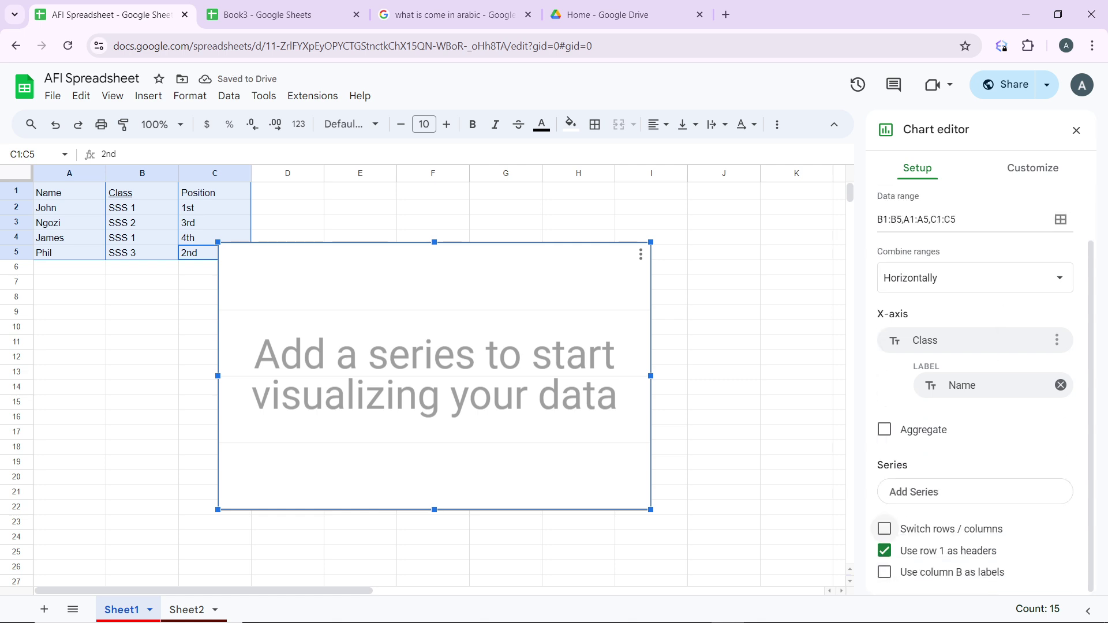
{"action": "left_click", "coordinate": [713, 482]}
- Insert another chart in the sheet from the empty cell J20
{"action": "left_click", "coordinate": [610, 345]}
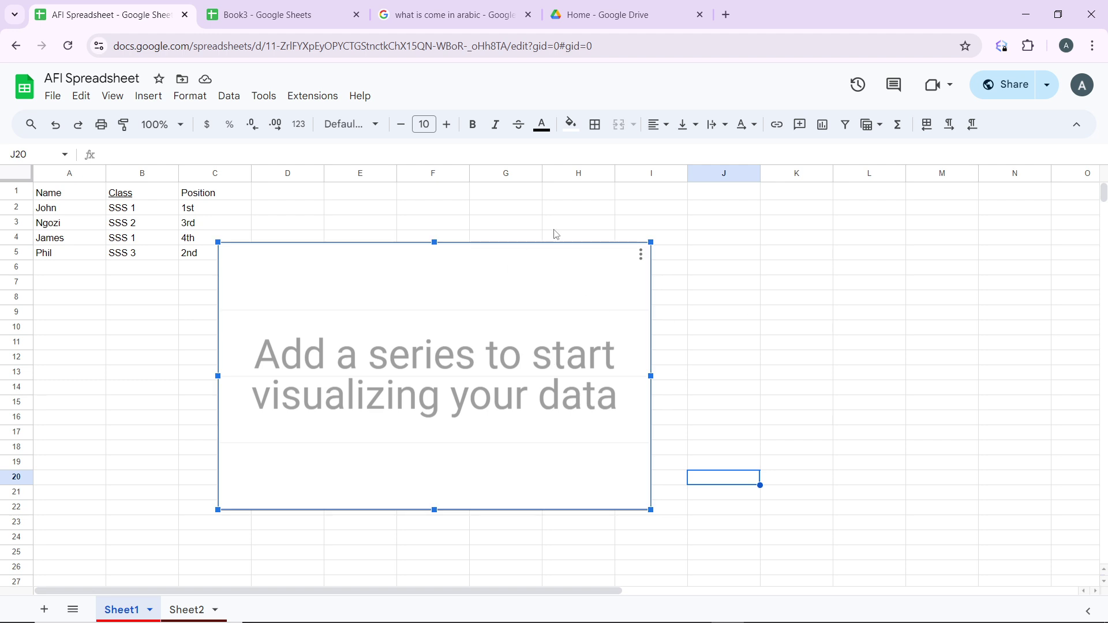
{"action": "left_click", "coordinate": [229, 95]}
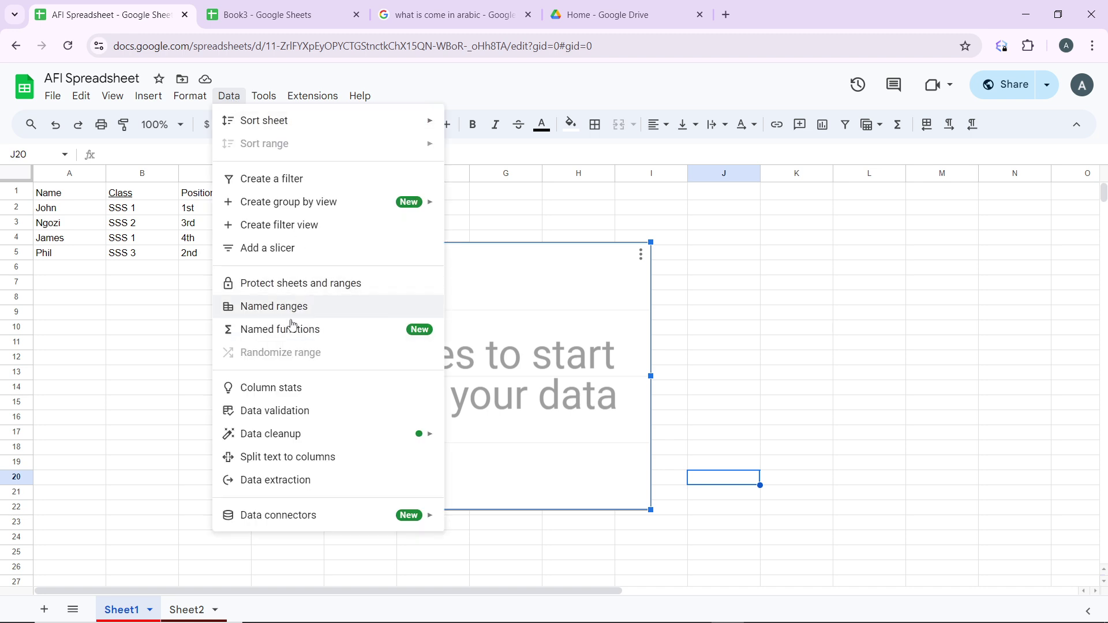
{"action": "left_click", "coordinate": [346, 69]}
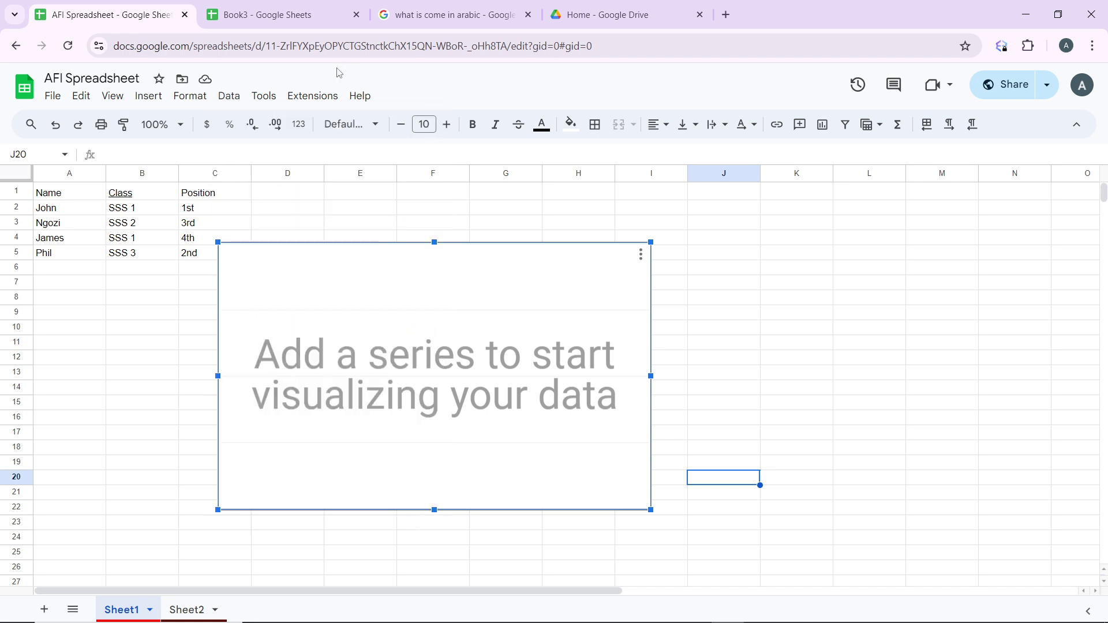
{"action": "left_click", "coordinate": [149, 96]}
{"action": "left_click", "coordinate": [198, 259]}
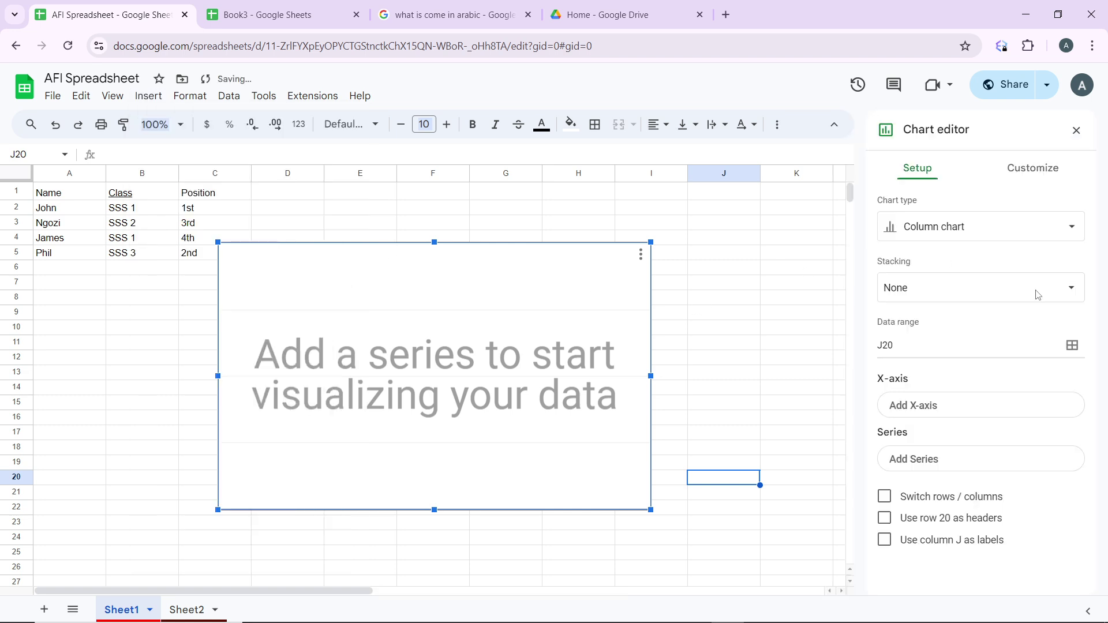
- Set the empty chart's stacking to 100%, change it to a Smooth line chart, and turn on Switch rows / columns
{"action": "left_click", "coordinate": [967, 291]}
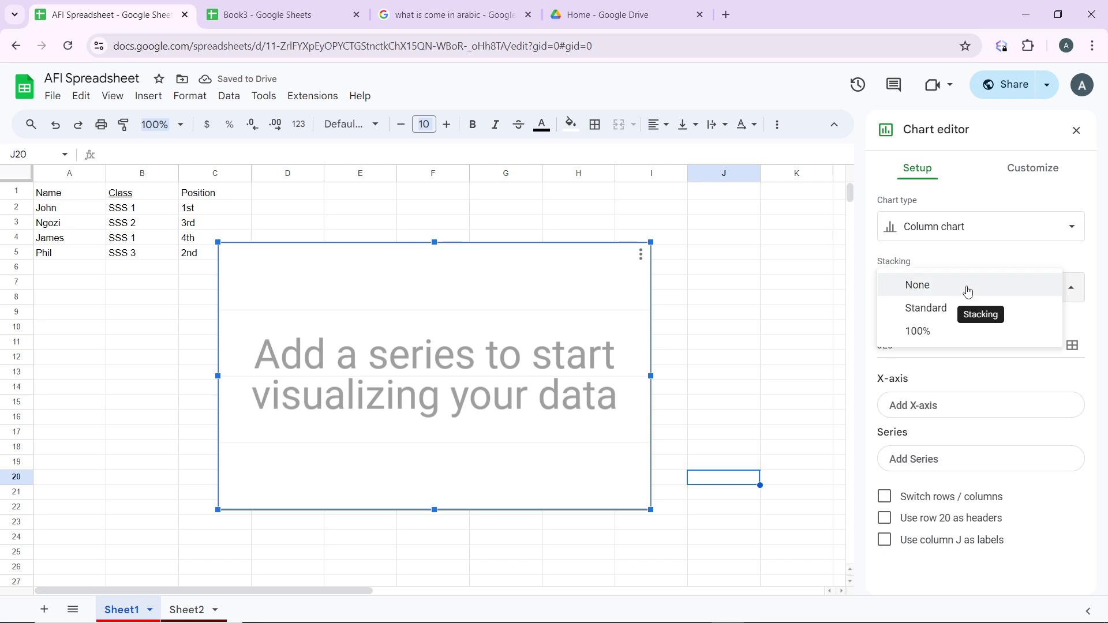
{"action": "left_click", "coordinate": [949, 330]}
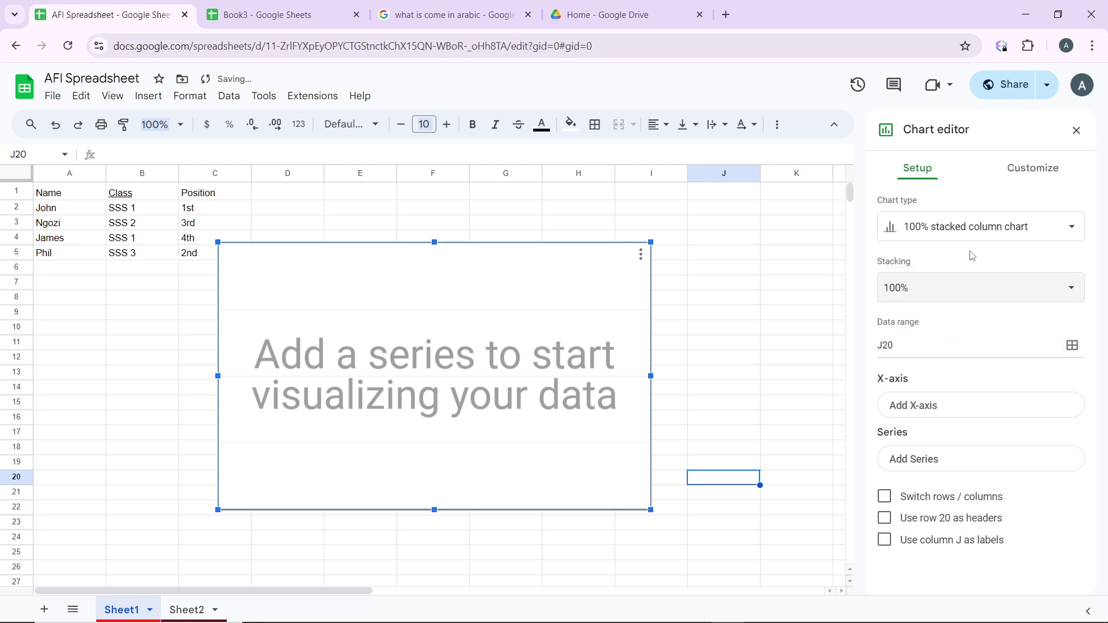
{"action": "left_click", "coordinate": [959, 228]}
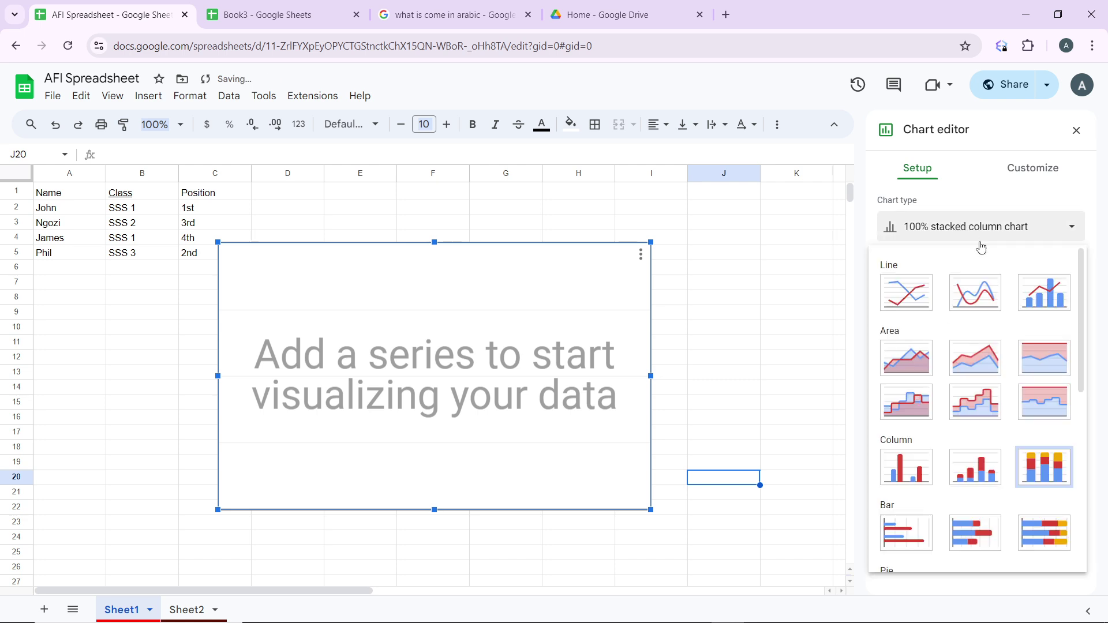
{"action": "left_click", "coordinate": [974, 288]}
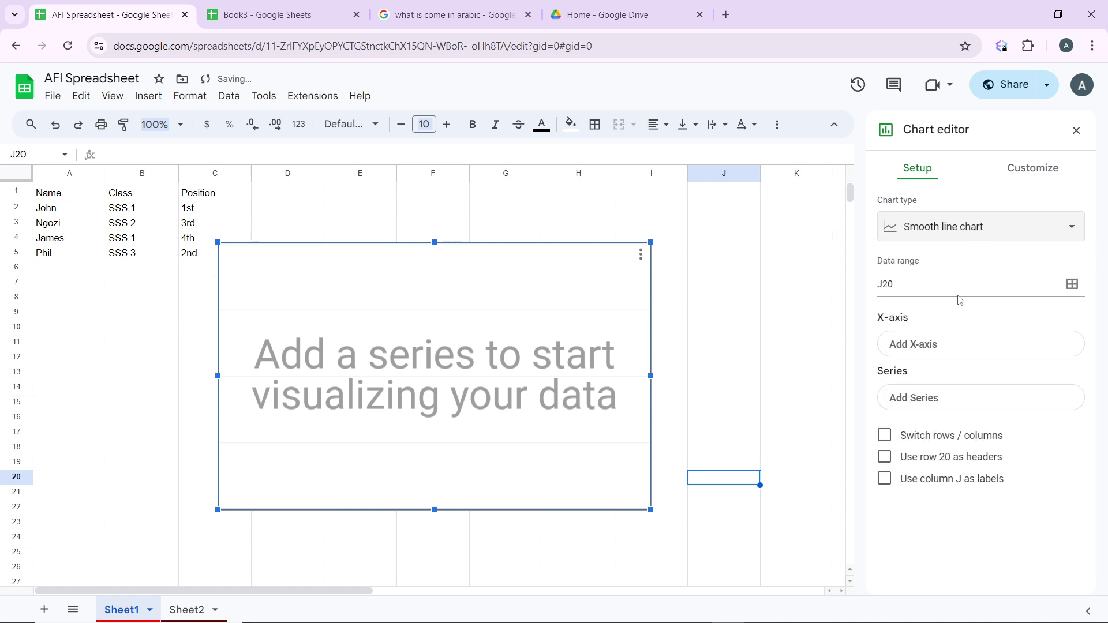
{"action": "left_click", "coordinate": [886, 437]}
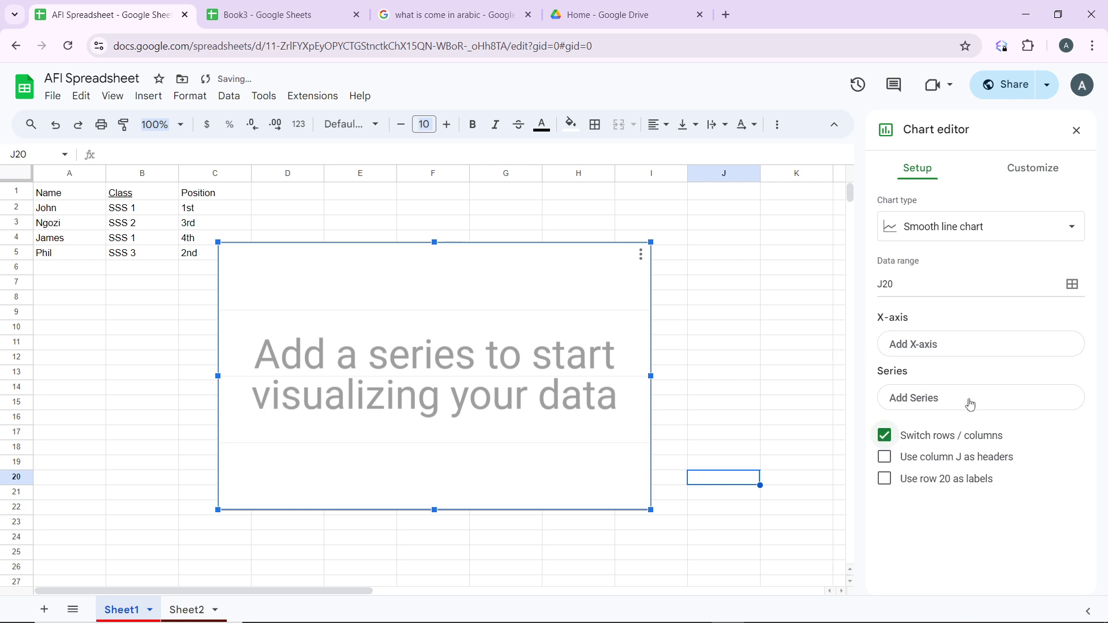
- Try to add the range A1:C5 as a series of the empty chart
{"action": "left_click", "coordinate": [969, 403]}
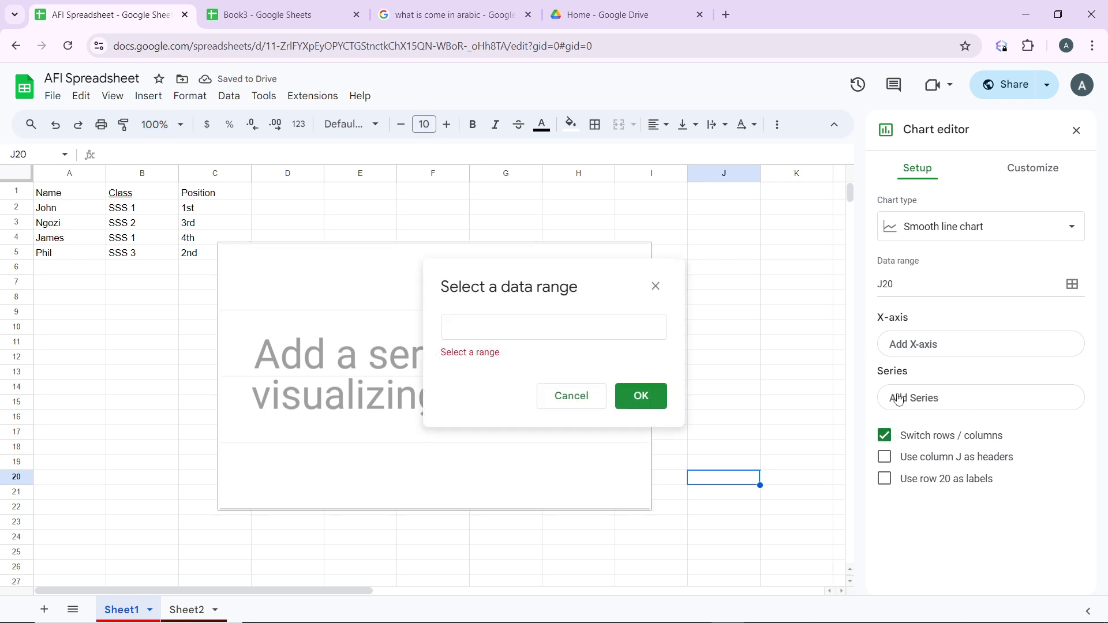
{"action": "left_click", "coordinate": [543, 332]}
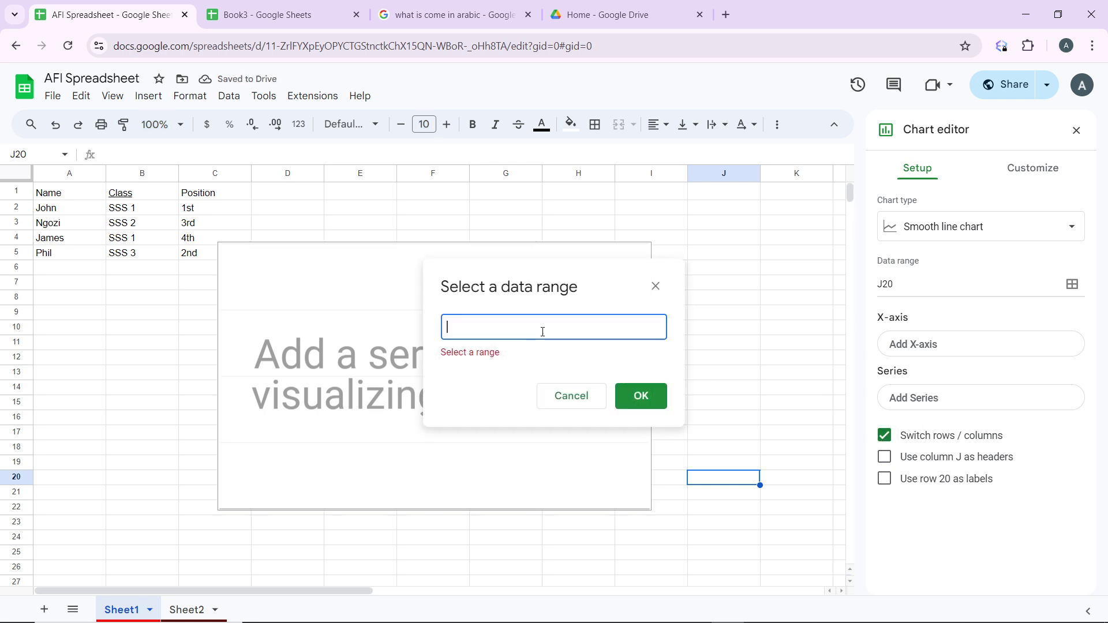
{"action": "left_click", "coordinate": [488, 353]}
{"action": "left_click", "coordinate": [496, 332]}
{"action": "type", "text": "A1"}
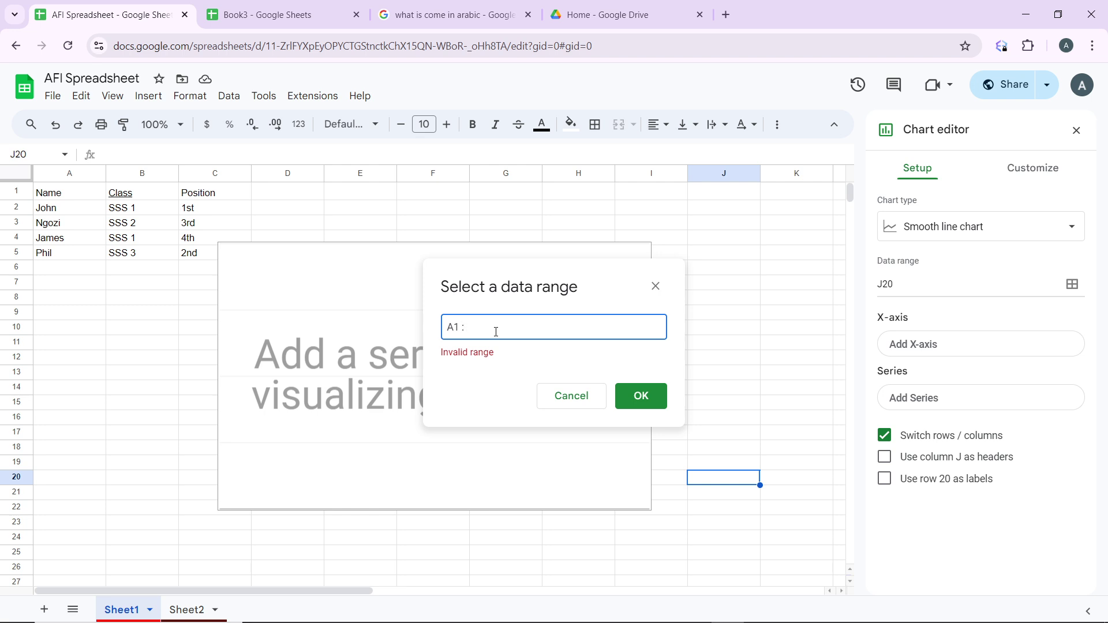
{"action": "type", "text": ": C5"}
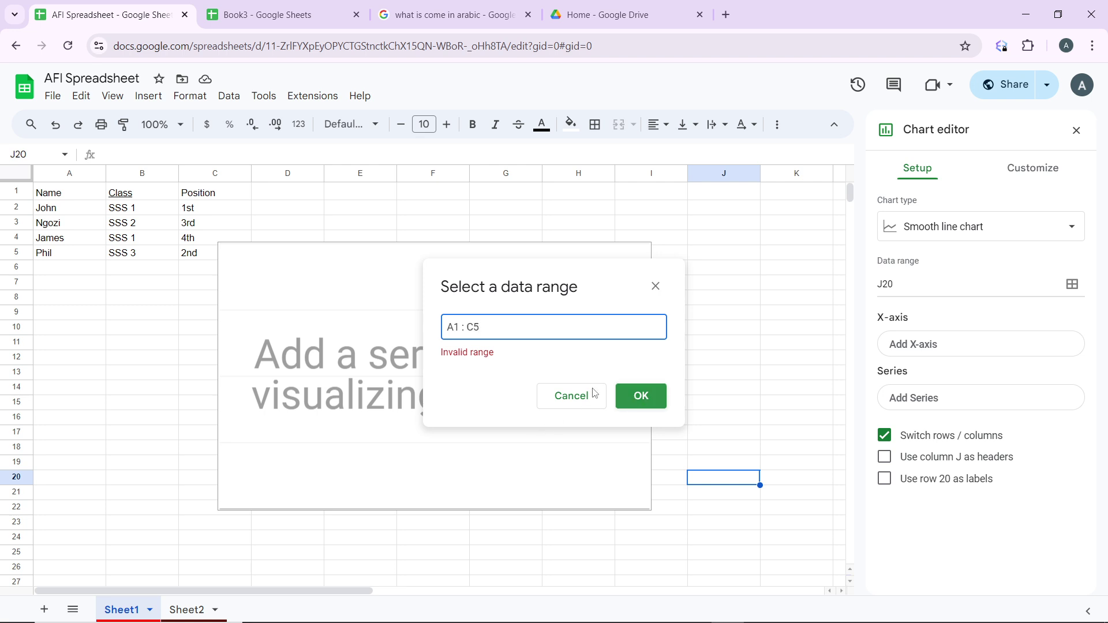
{"action": "left_click", "coordinate": [464, 328]}
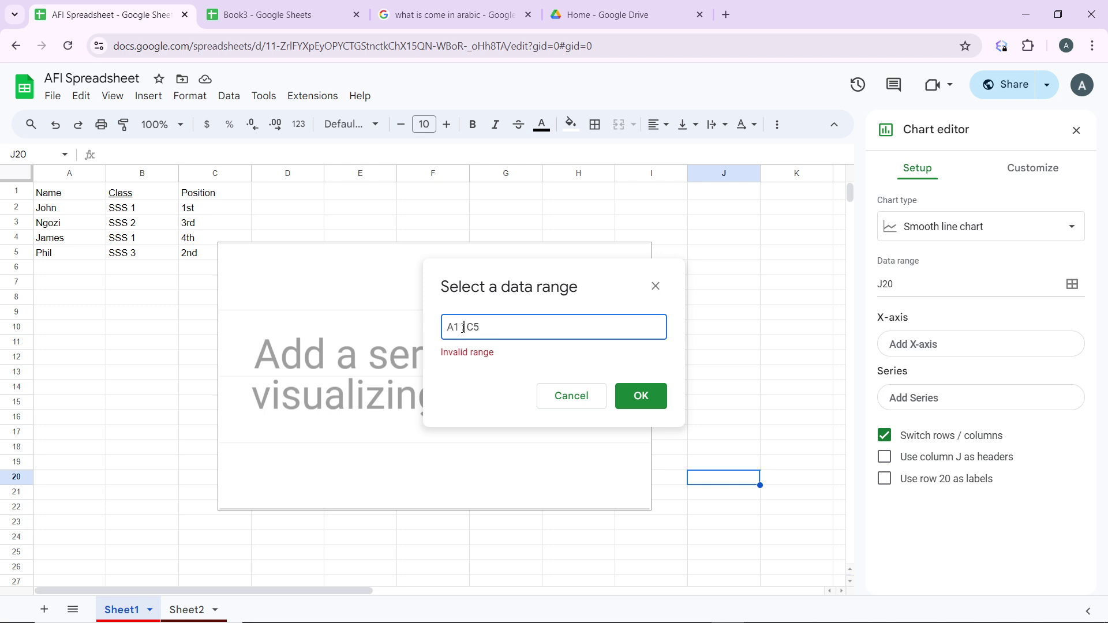
{"action": "key", "text": "BackSpace"}
{"action": "key", "text": "BackSpace"}
{"action": "left_click", "coordinate": [506, 353]}
{"action": "left_click", "coordinate": [480, 324]}
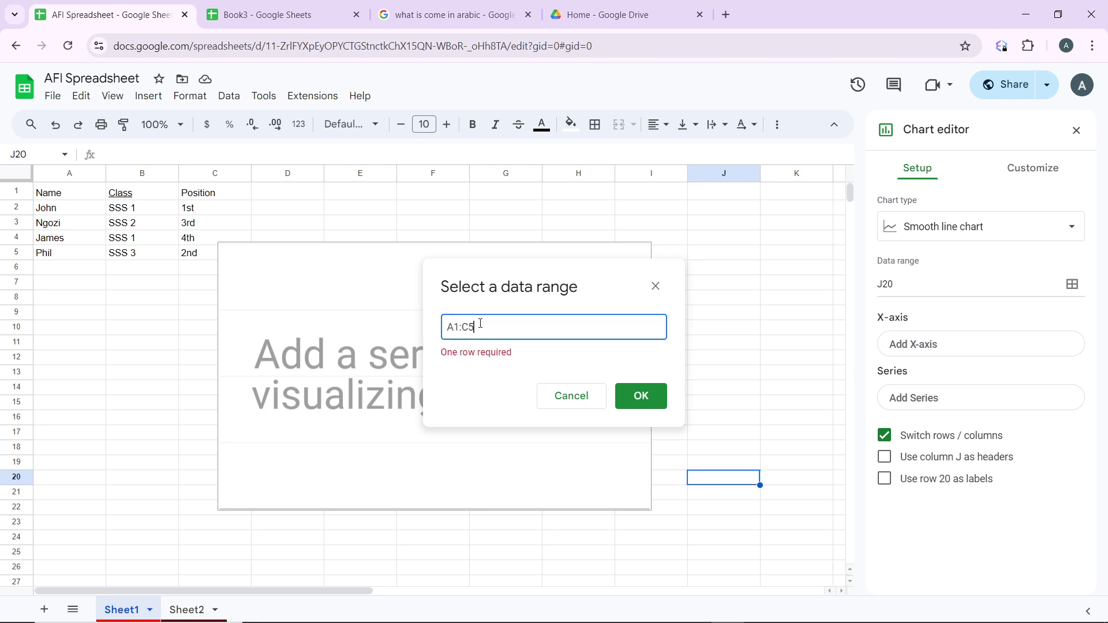
- Try other end cells, such as C1, for the series range starting at A1, and close the range selection without adding it
{"action": "key", "text": "BackSpace"}
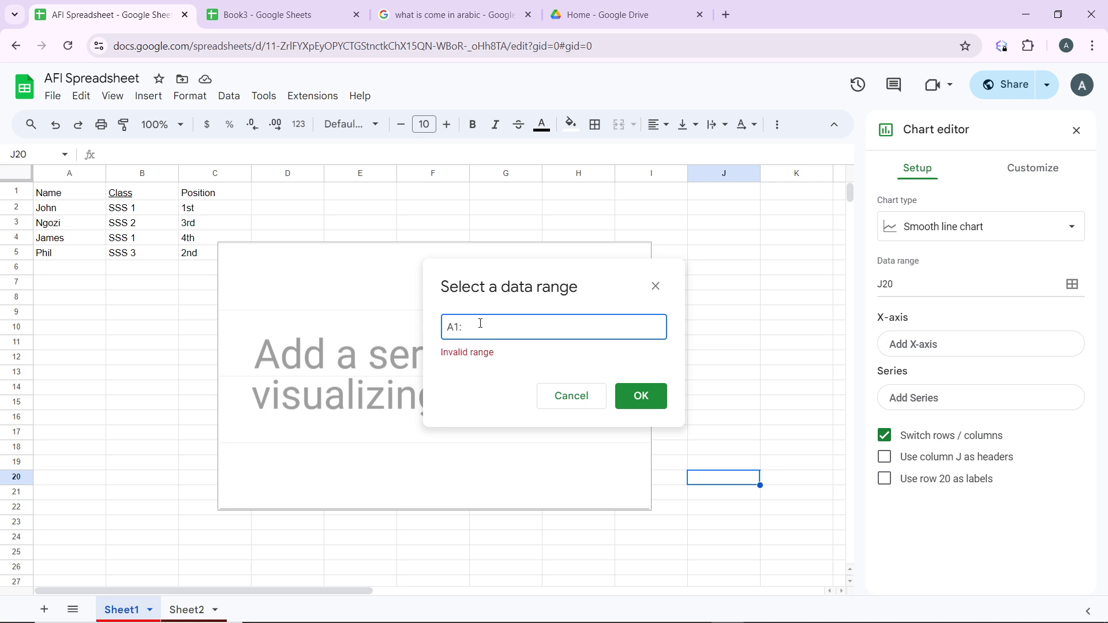
{"action": "type", "text": "A45"}
{"action": "key", "text": "BackSpace"}
{"action": "type", "text": "C1"}
{"action": "left_click", "coordinate": [655, 286]}
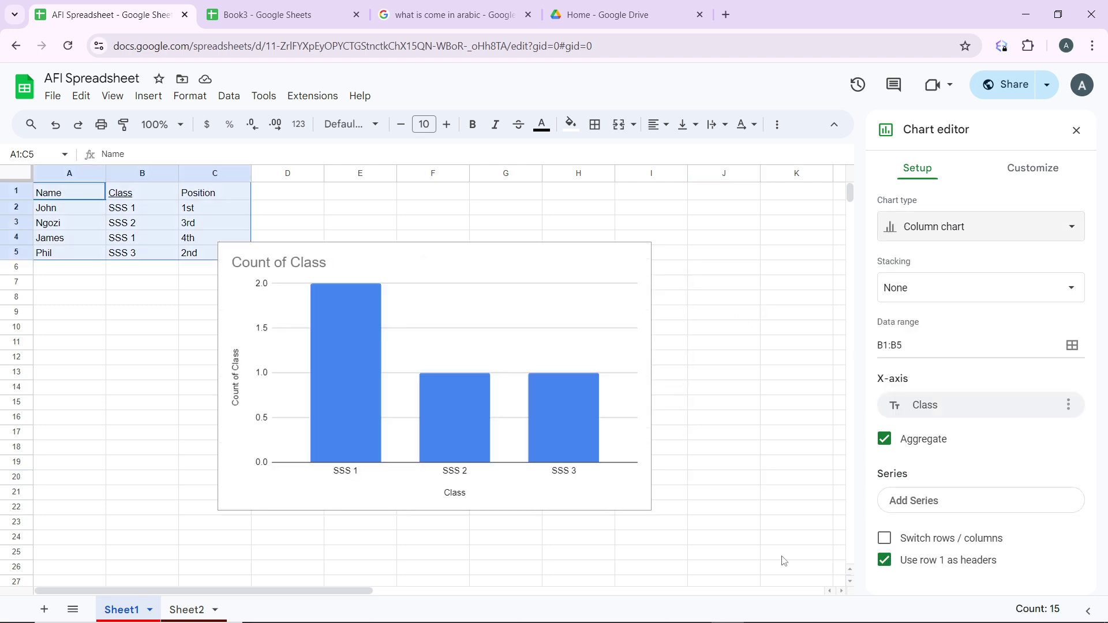
- Try the suggested pie chart for the Class data and set the chart back to the suggested column chart
{"action": "mouse_move", "coordinate": [697, 622]}
{"action": "left_click", "coordinate": [965, 224]}
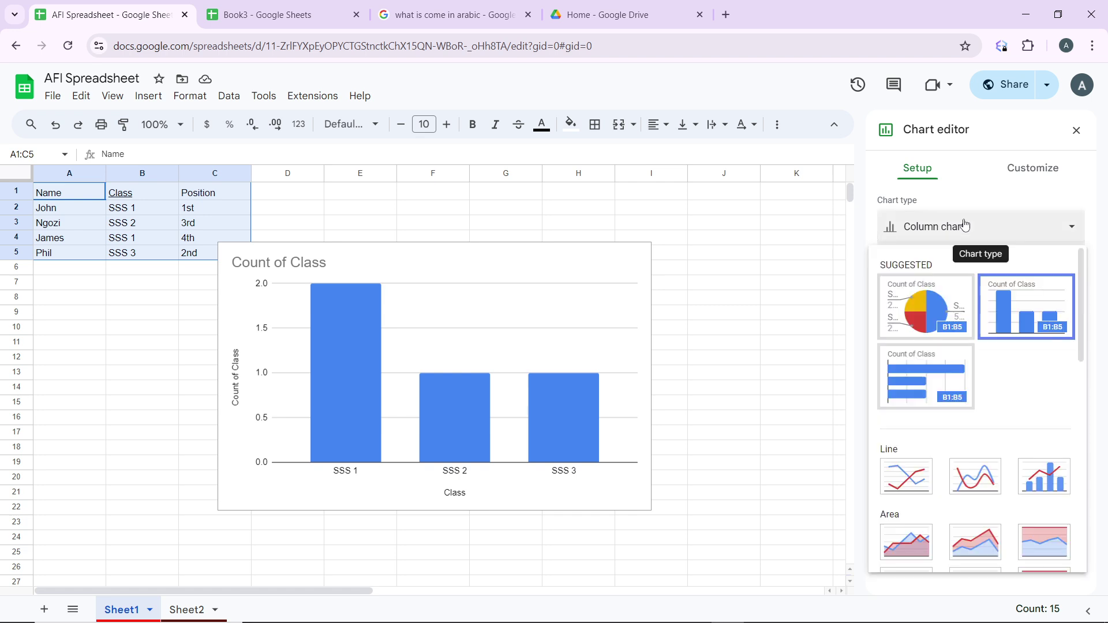
{"action": "left_click", "coordinate": [933, 306]}
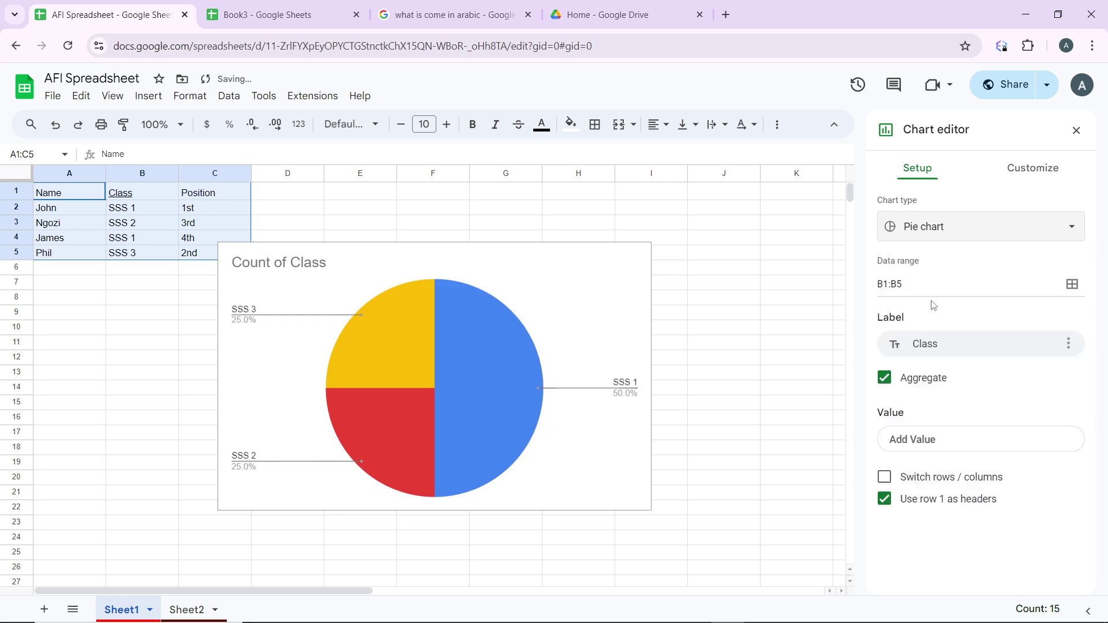
{"action": "left_click", "coordinate": [957, 230]}
{"action": "left_click", "coordinate": [1011, 297]}
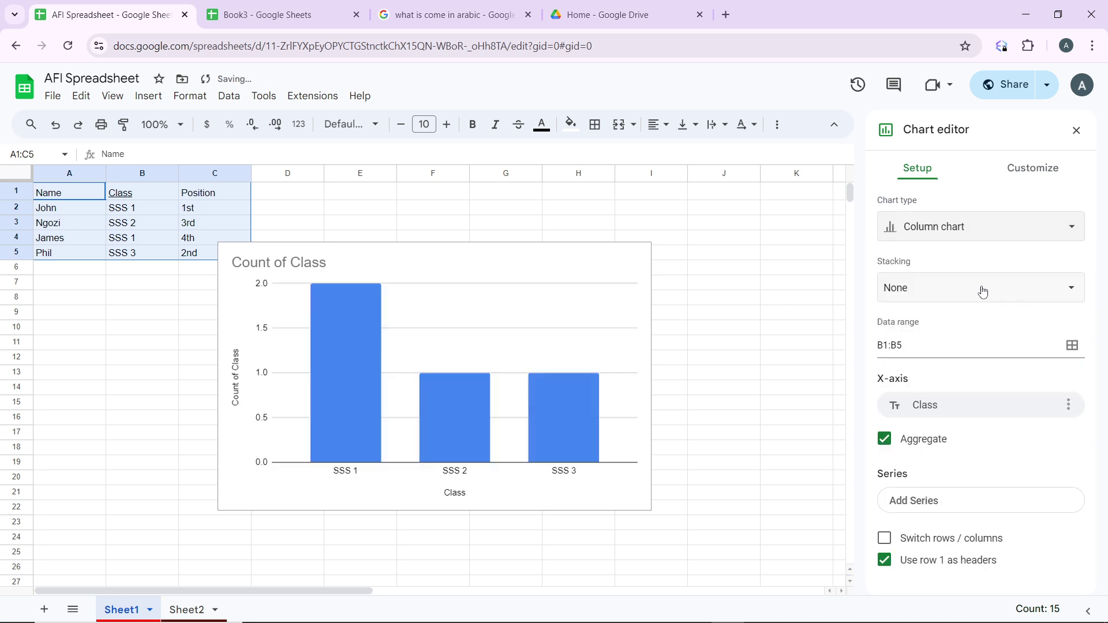
{"action": "left_click", "coordinate": [952, 225]}
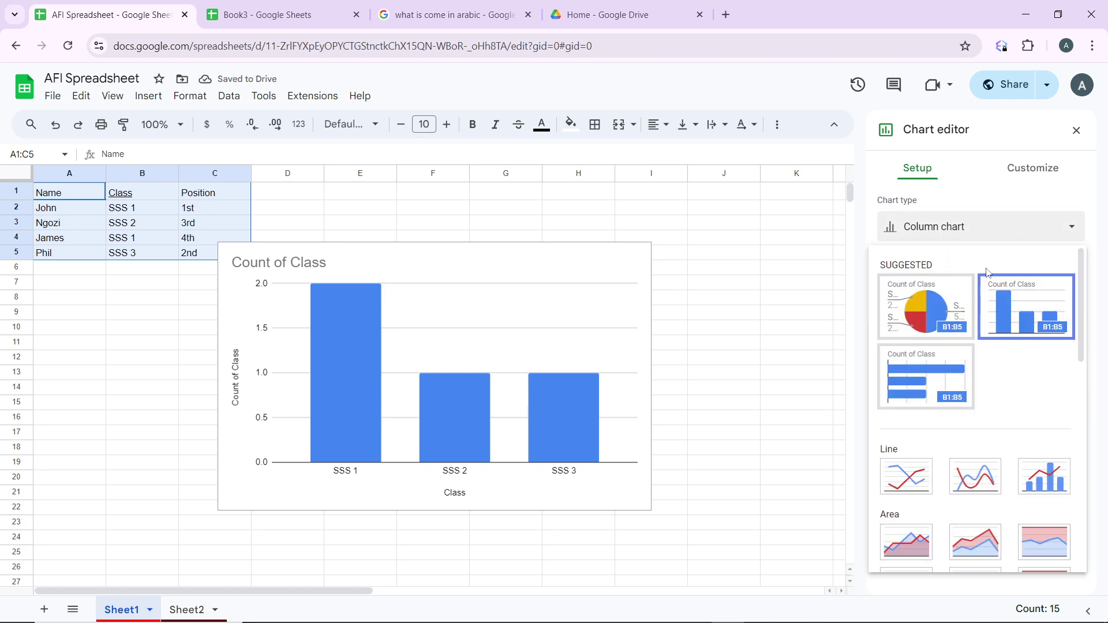
{"action": "left_click", "coordinate": [1015, 309]}
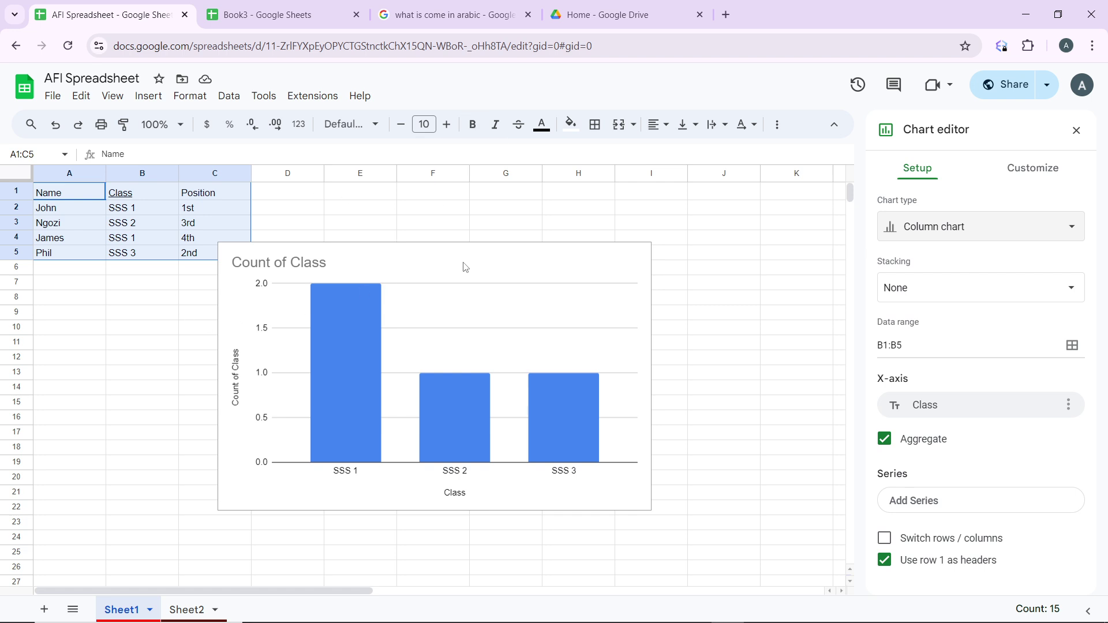
- Move the Count of Class chart down to uncover the empty chart behind it, and delete that empty chart
{"action": "left_click", "coordinate": [518, 265]}
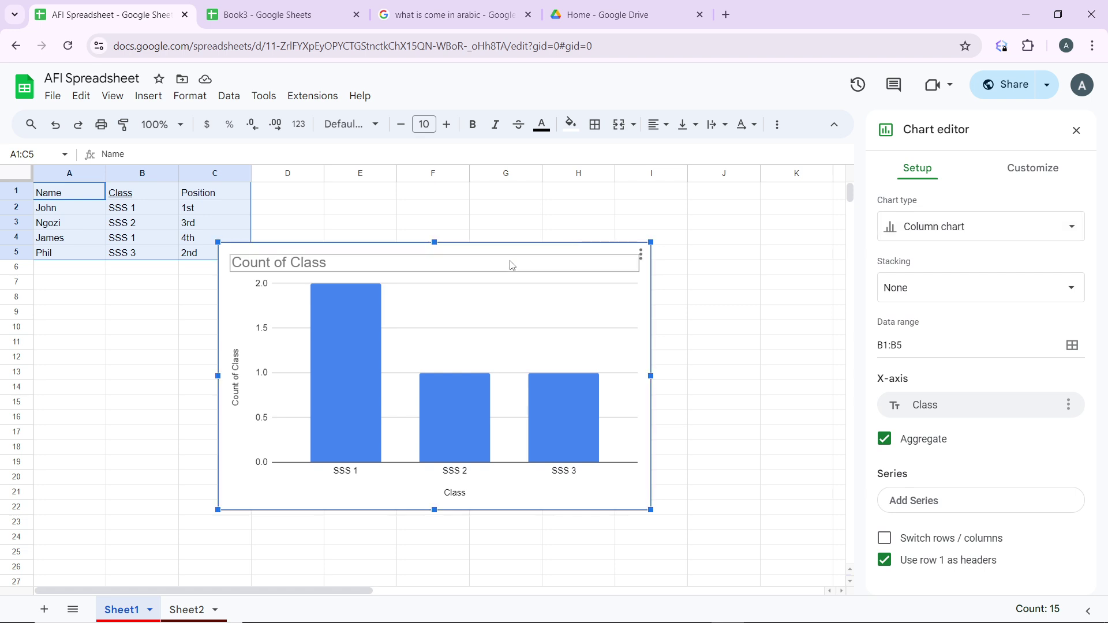
{"action": "left_click_drag", "start_coordinate": [482, 250], "coordinate": [552, 329]}
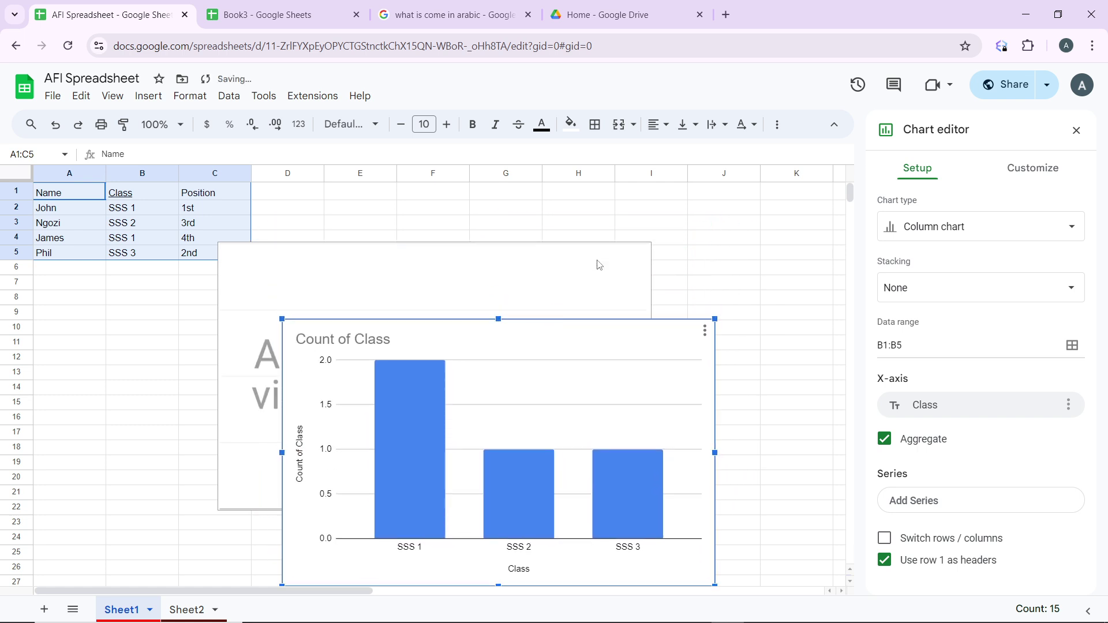
{"action": "left_click", "coordinate": [597, 265]}
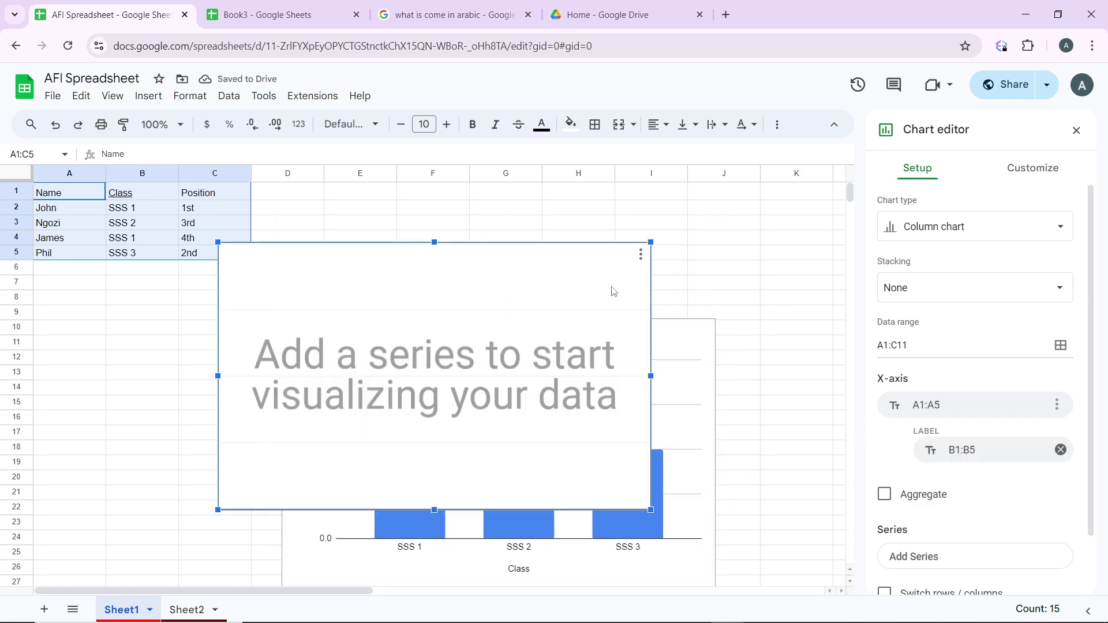
{"action": "left_click", "coordinate": [641, 254]}
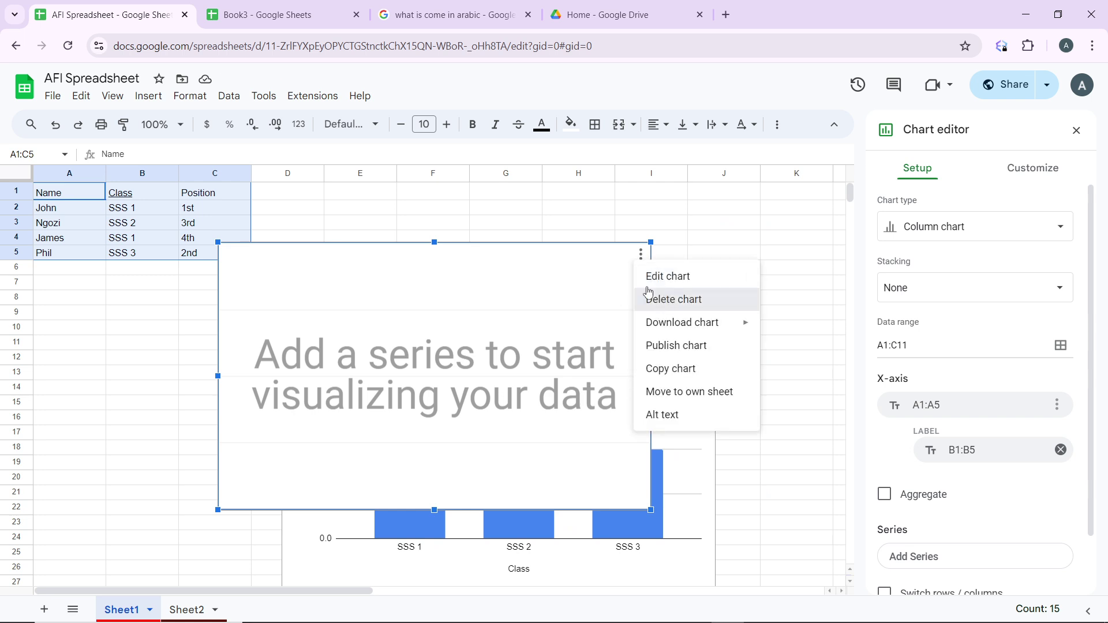
{"action": "left_click", "coordinate": [666, 299]}
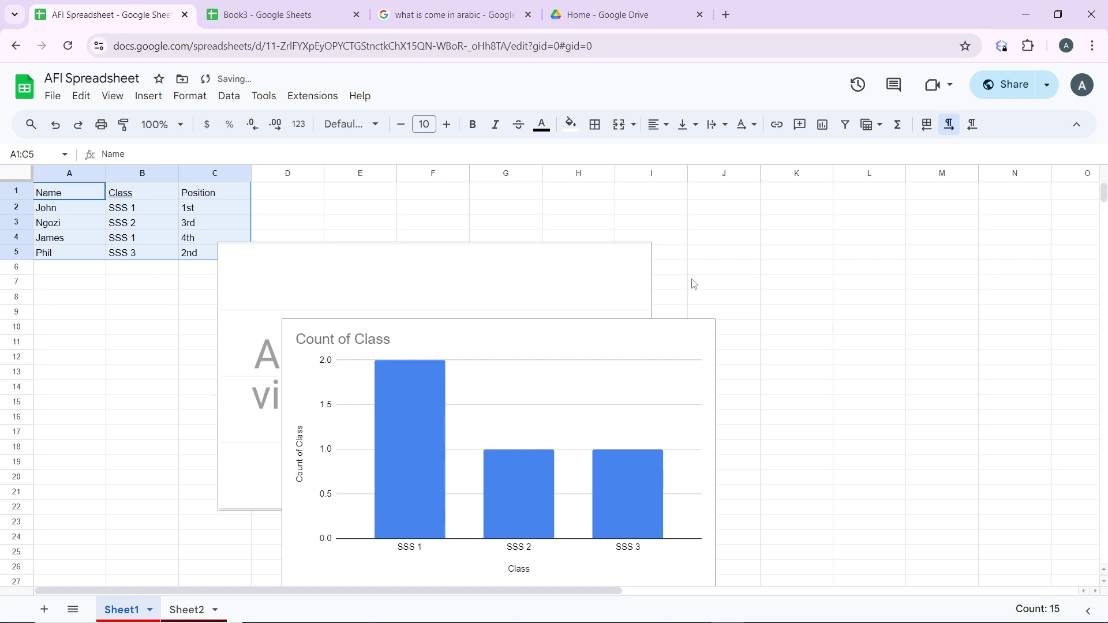
- Delete the two remaining empty charts that lie behind the Count of Class chart
{"action": "left_click", "coordinate": [421, 285]}
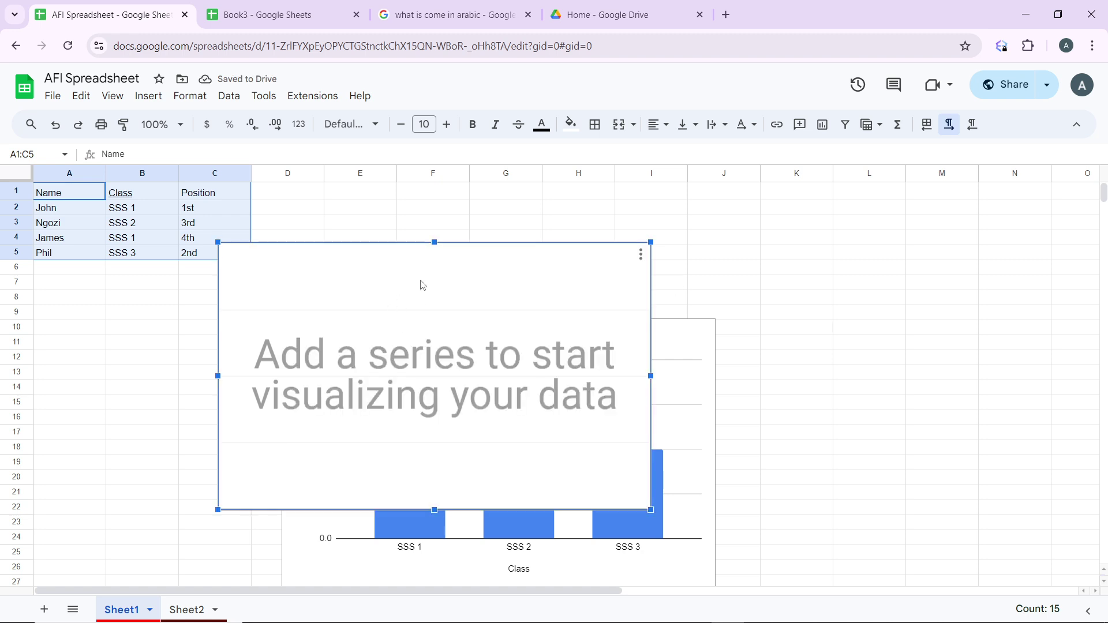
{"action": "left_click", "coordinate": [641, 254]}
{"action": "left_click", "coordinate": [660, 300]}
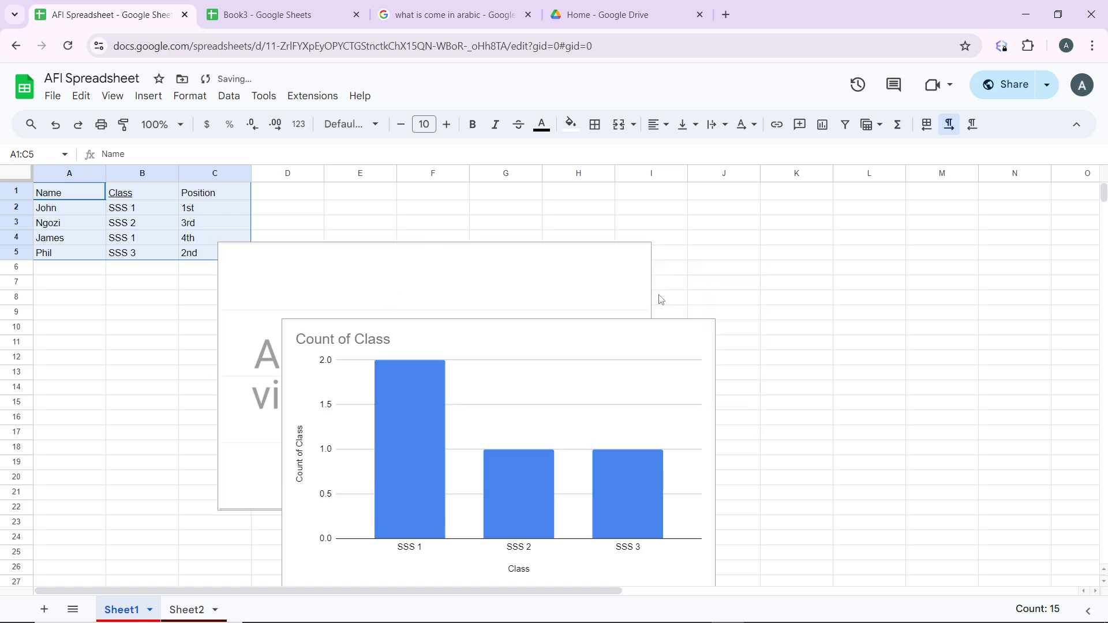
{"action": "left_click", "coordinate": [603, 268]}
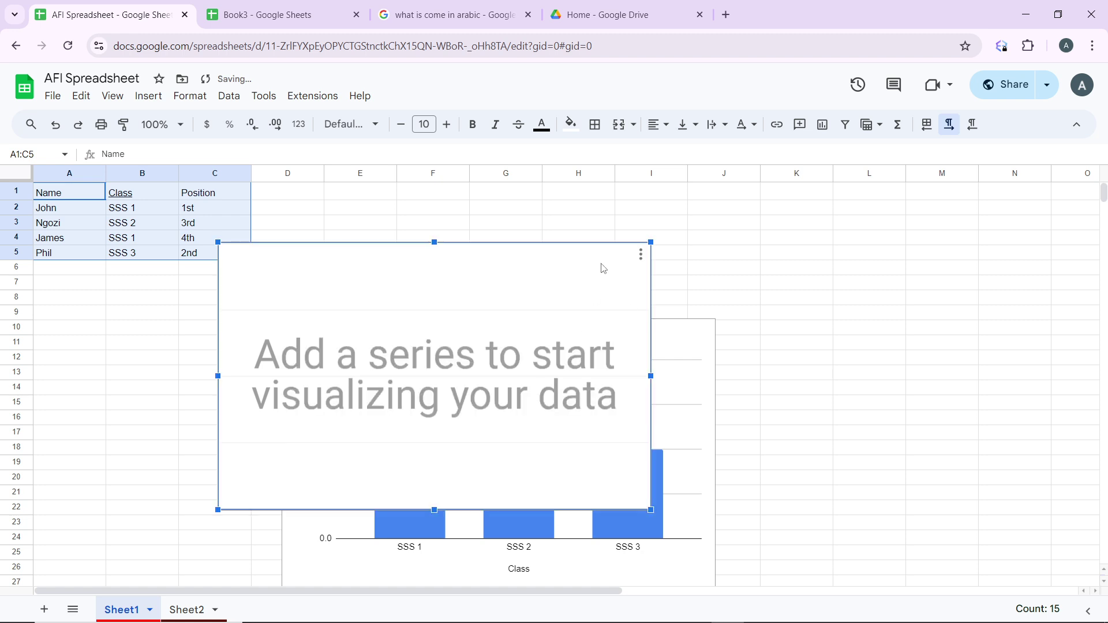
{"action": "left_click", "coordinate": [641, 255]}
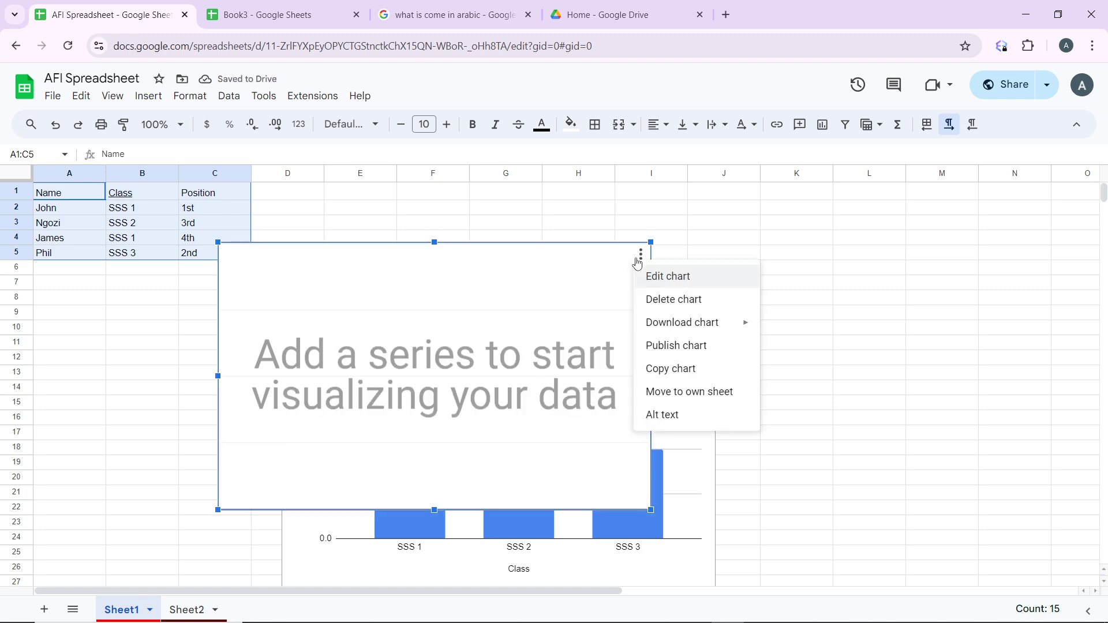
{"action": "left_click", "coordinate": [656, 299]}
- Move the Count of Class chart up beside the data table, spanning about rows 3 to 20
{"action": "left_click", "coordinate": [622, 345]}
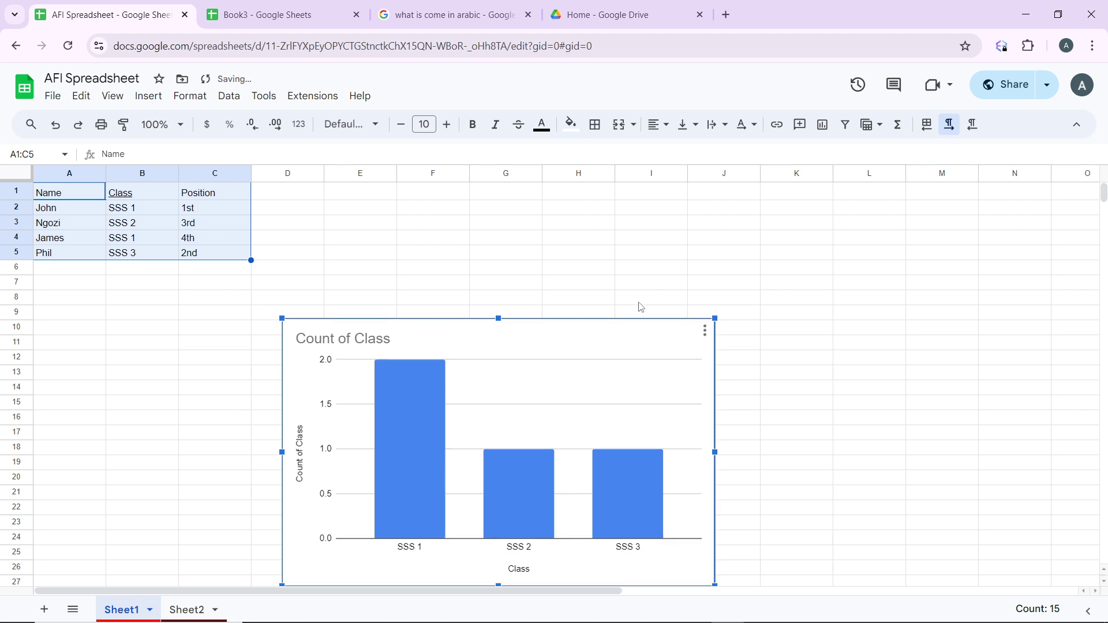
{"action": "left_click_drag", "start_coordinate": [640, 307], "coordinate": [649, 240]}
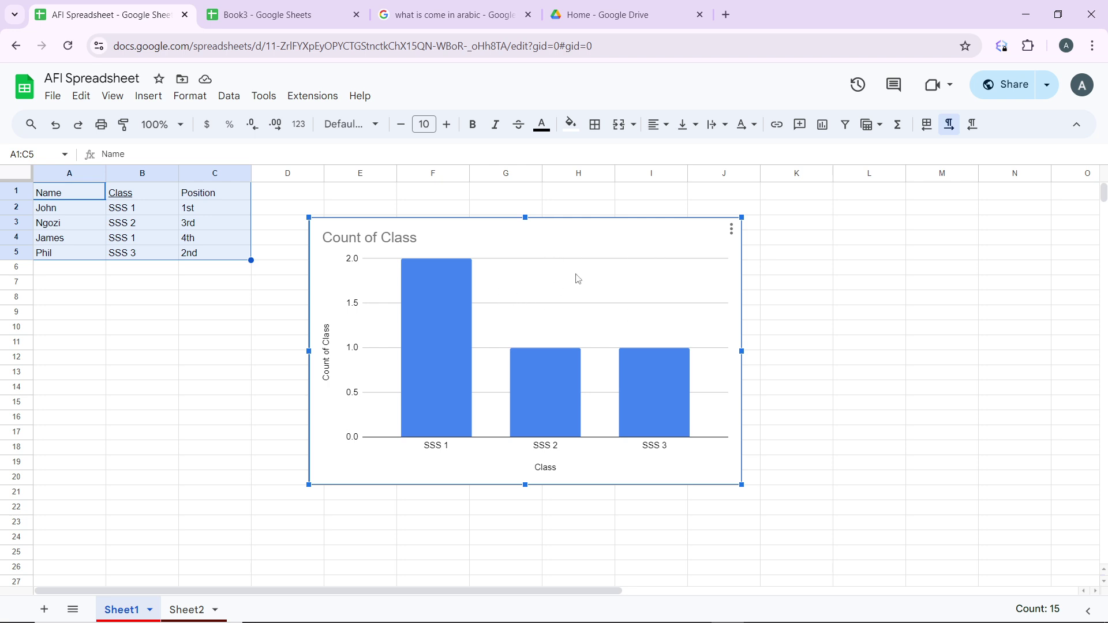
- Open the Count of Class chart for editing to review its setup options, and close the editor again
{"action": "left_click", "coordinate": [731, 231]}
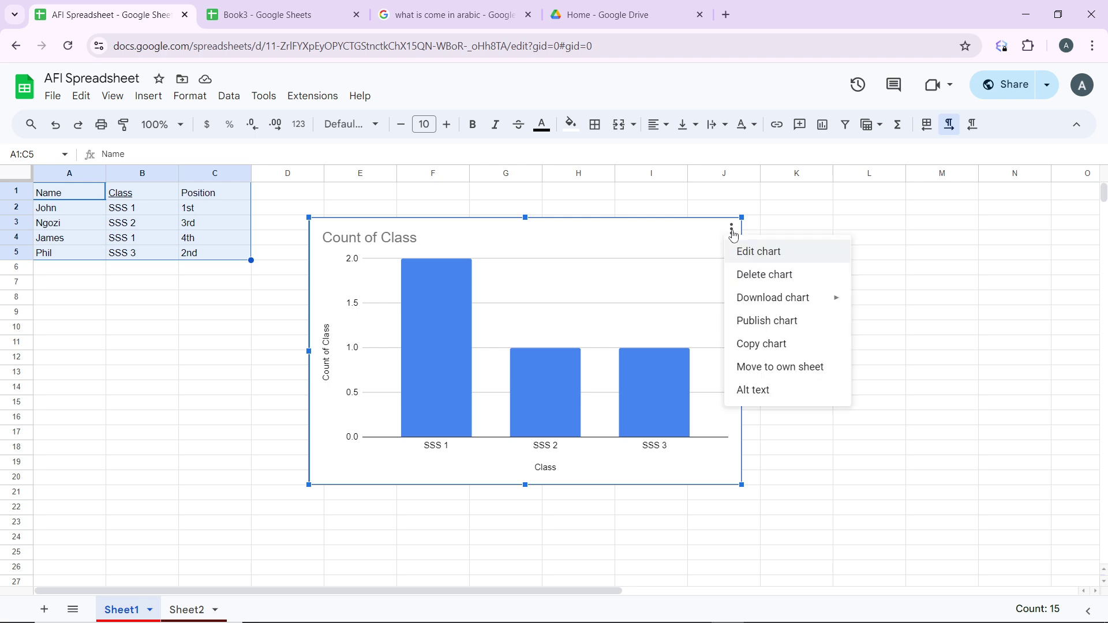
{"action": "left_click", "coordinate": [773, 259]}
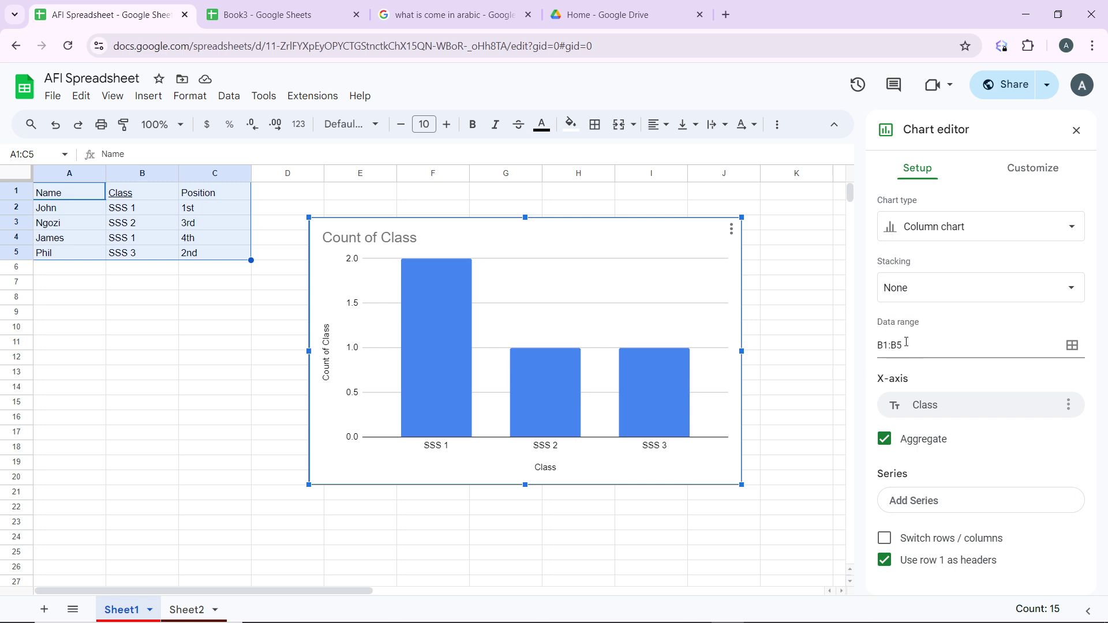
{"action": "left_click", "coordinate": [831, 288]}
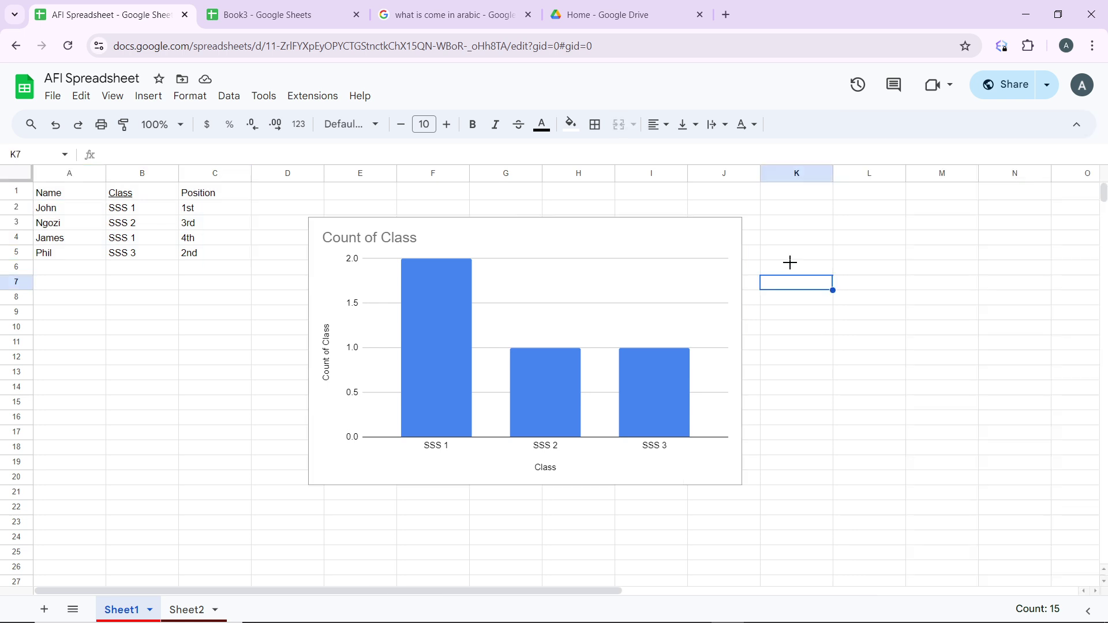
{"action": "left_click", "coordinate": [633, 276]}
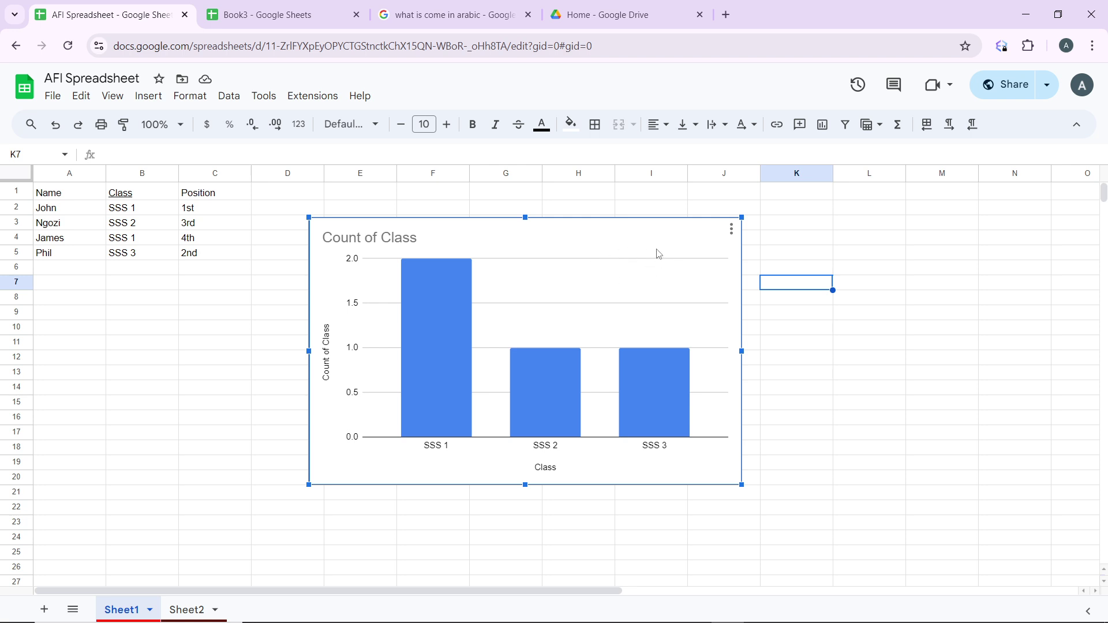
{"action": "left_click", "coordinate": [830, 224]}
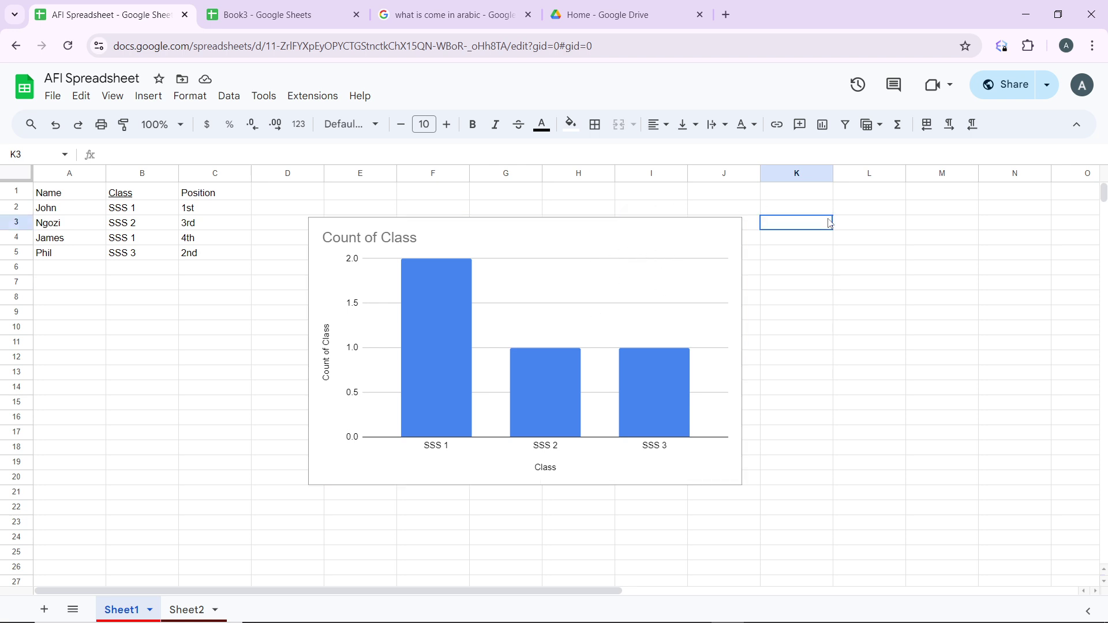
{"action": "left_click", "coordinate": [629, 278]}
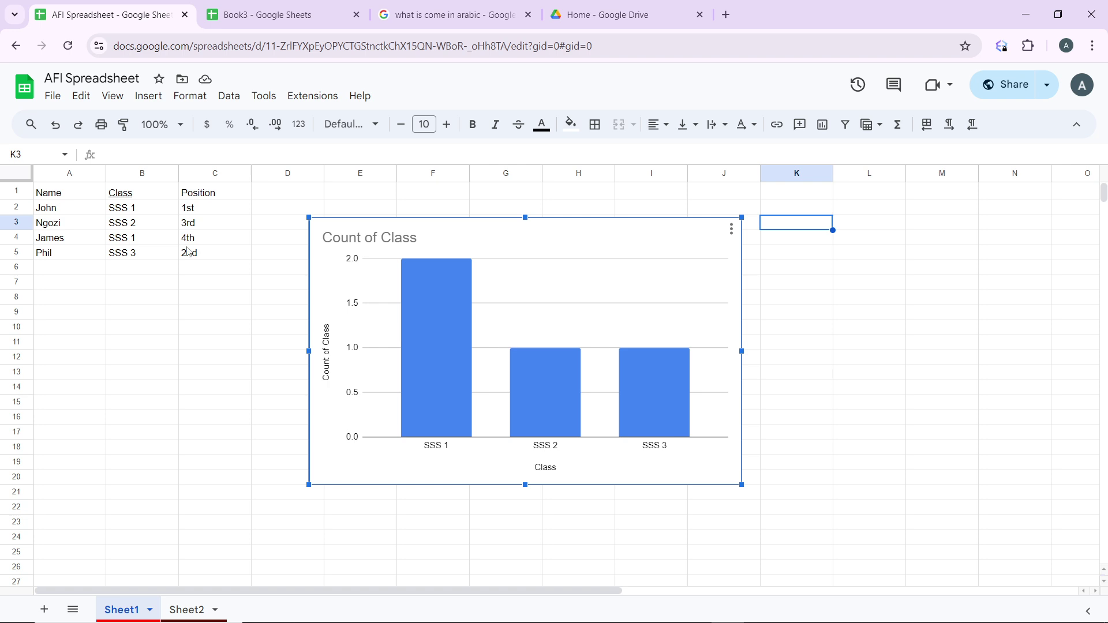
- Select the Class values in B2:B5 and add a slicer to the sheet for the data table
{"action": "left_click", "coordinate": [73, 200]}
{"action": "left_click", "coordinate": [75, 213]}
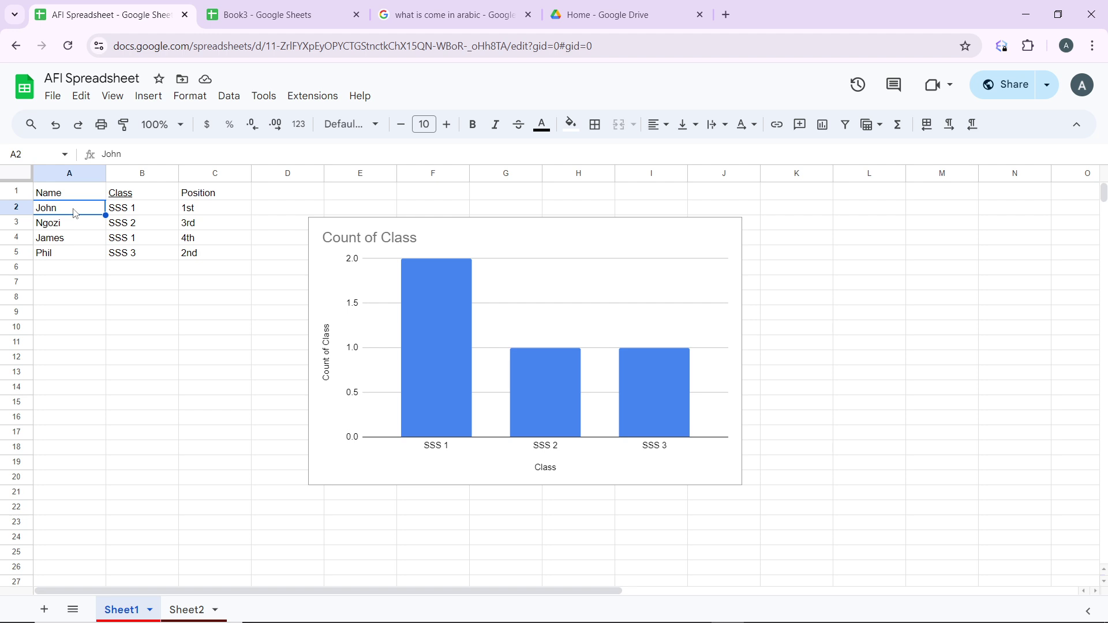
{"action": "left_click_drag", "start_coordinate": [75, 213], "coordinate": [92, 252]}
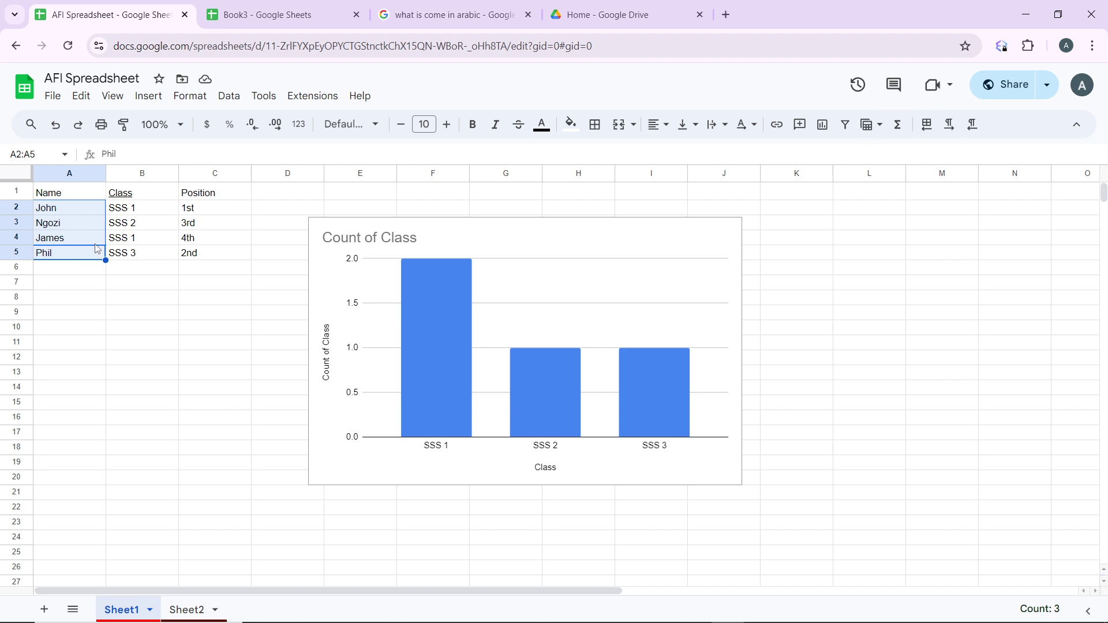
{"action": "left_click_drag", "start_coordinate": [138, 226], "coordinate": [139, 256]}
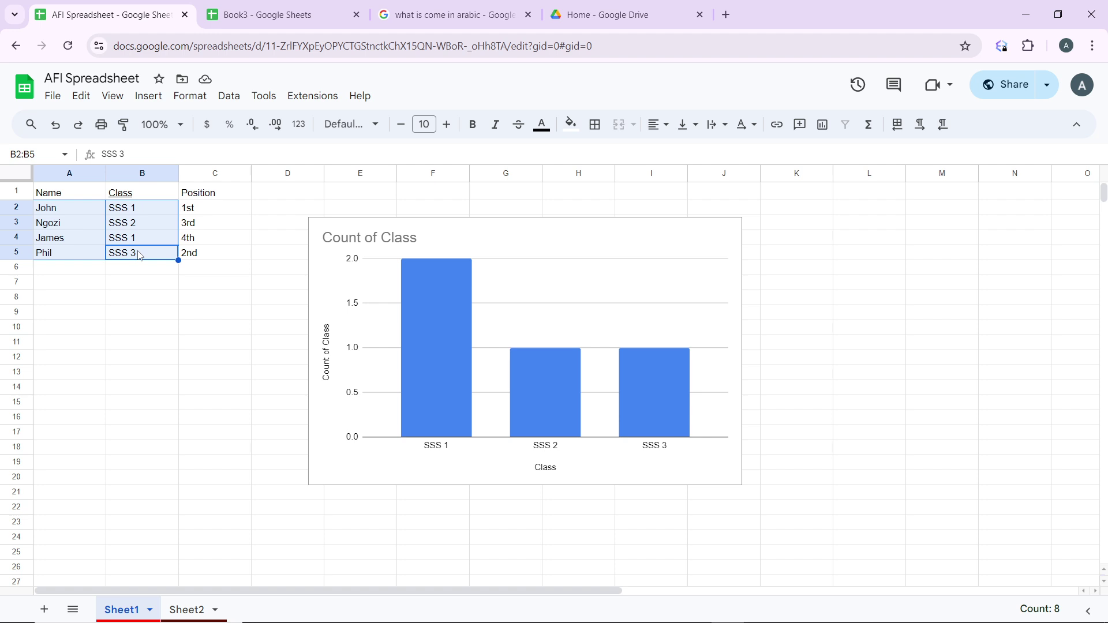
{"action": "left_click", "coordinate": [229, 97]}
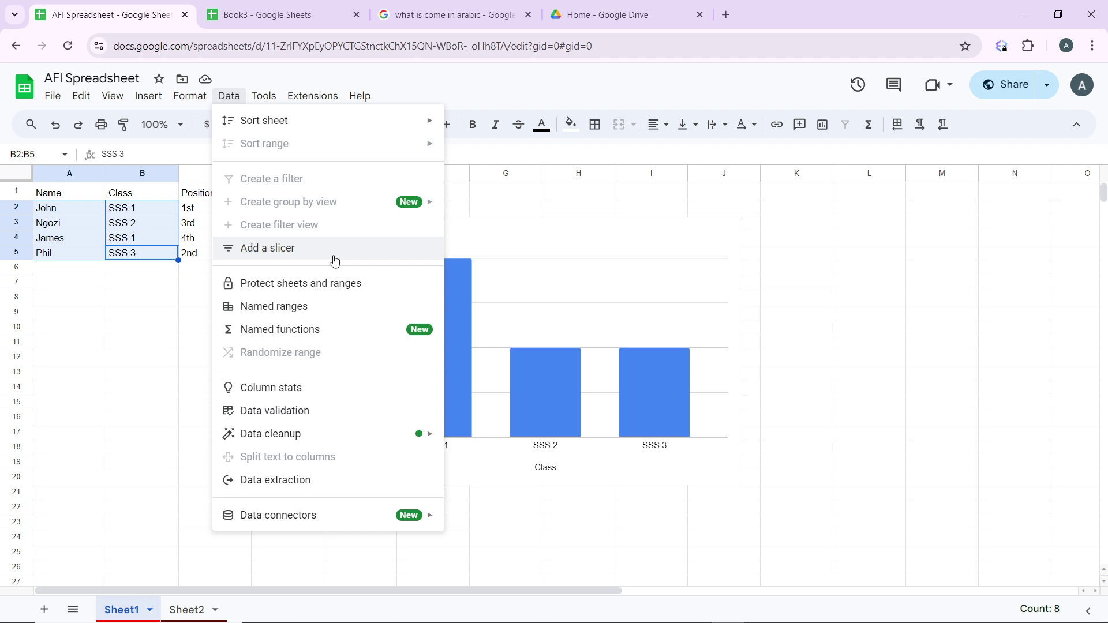
{"action": "left_click", "coordinate": [335, 261]}
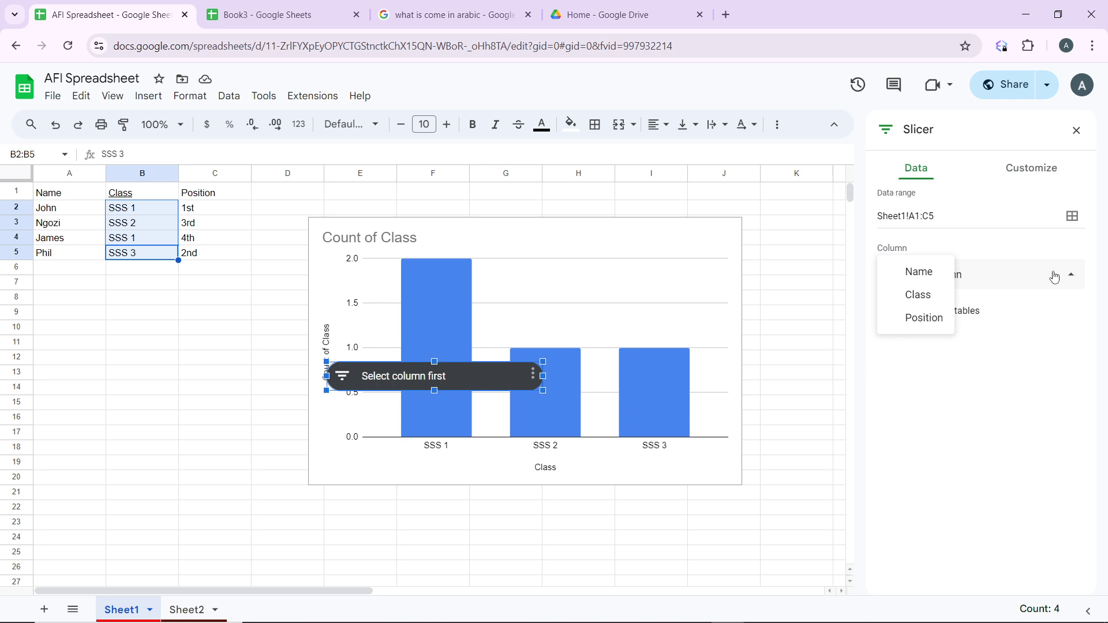
- Set the new slicer to filter by the Class column
{"action": "left_click", "coordinate": [1016, 352]}
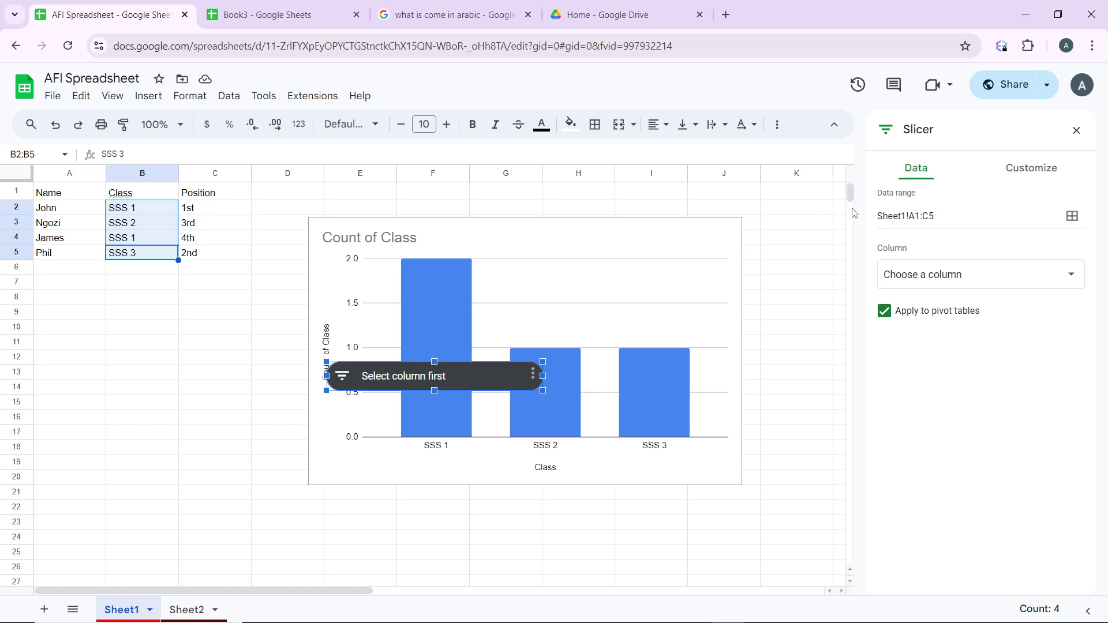
{"action": "left_click", "coordinate": [948, 273]}
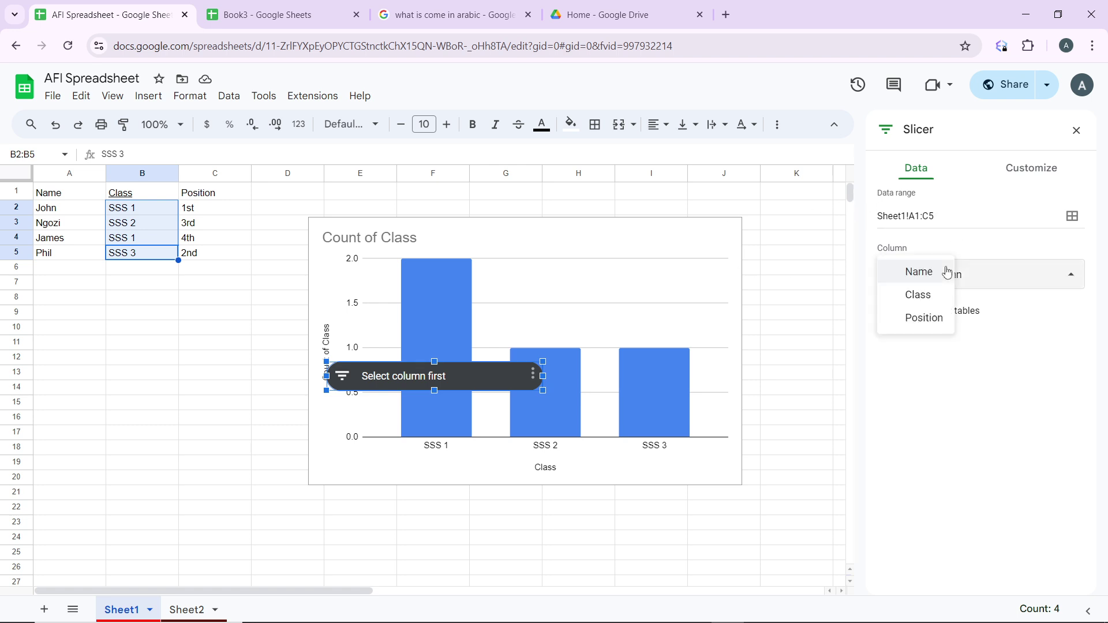
{"action": "left_click", "coordinate": [920, 295]}
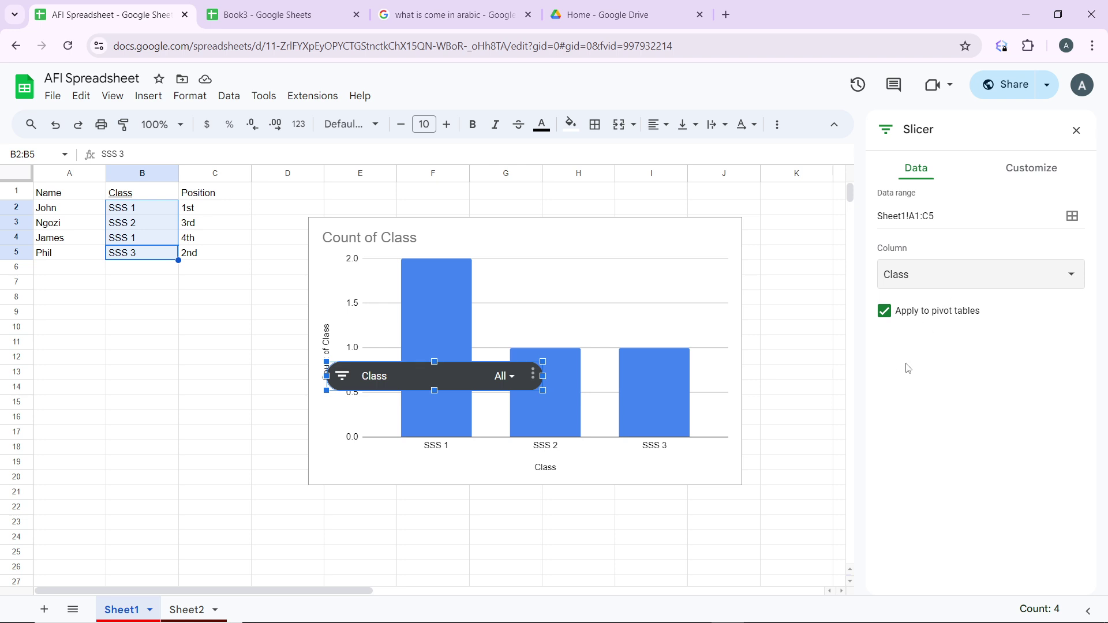
- Review the Class slicer's filter values without applying a filter, and move the slicer to the chart's upper edge beside its title
{"action": "left_click", "coordinate": [503, 376]}
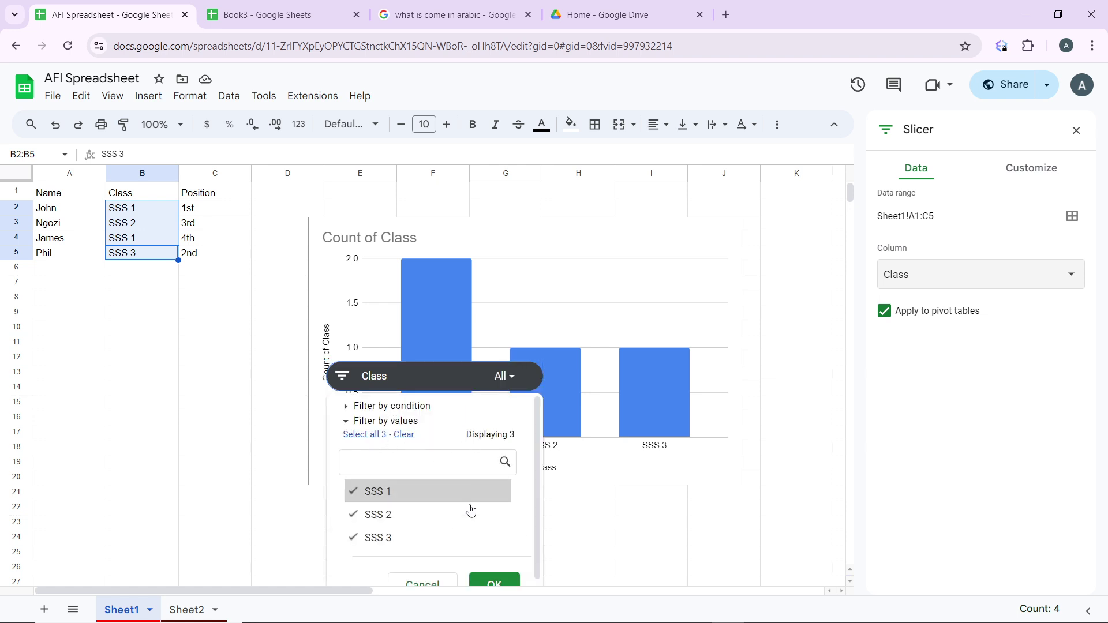
{"action": "left_click", "coordinate": [426, 585]}
{"action": "left_click", "coordinate": [519, 390]}
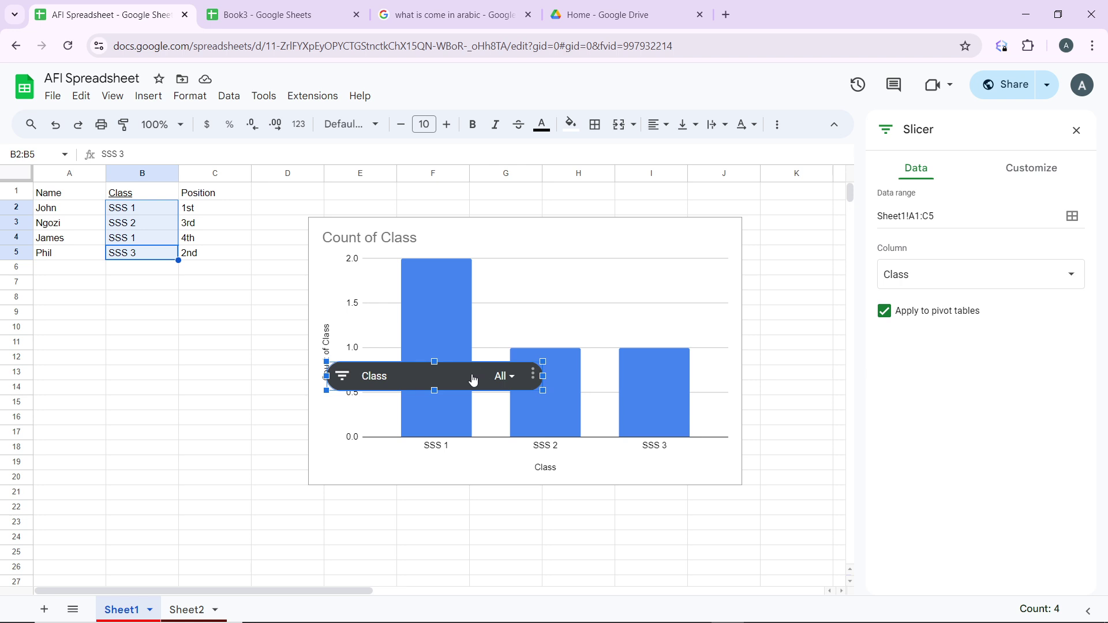
{"action": "left_click_drag", "start_coordinate": [473, 380], "coordinate": [617, 241]}
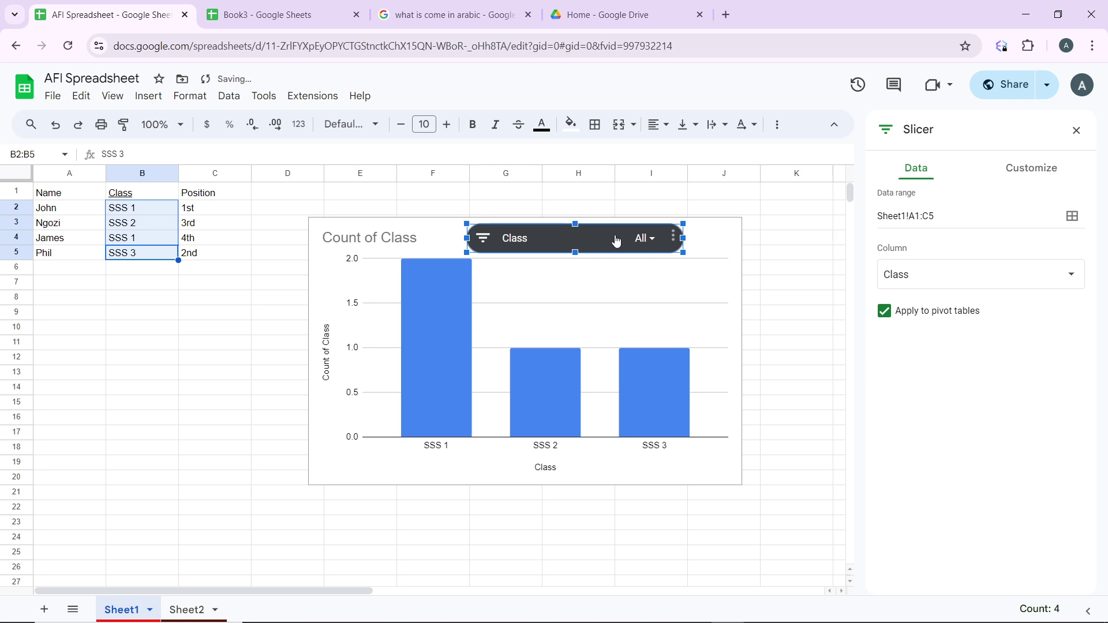